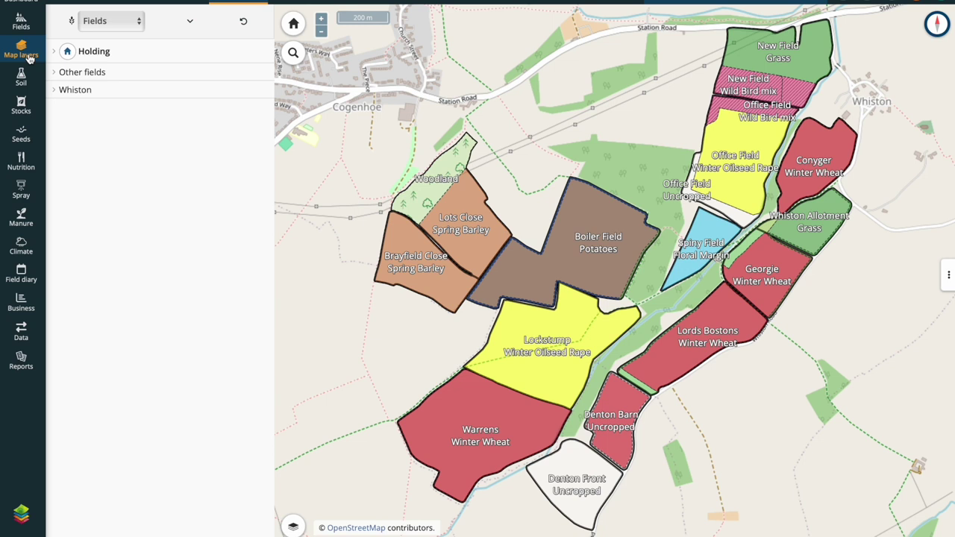
Step: Organise the map layers list by Layer types and expand the NDVI satellite imagery to its dates
click(118, 29)
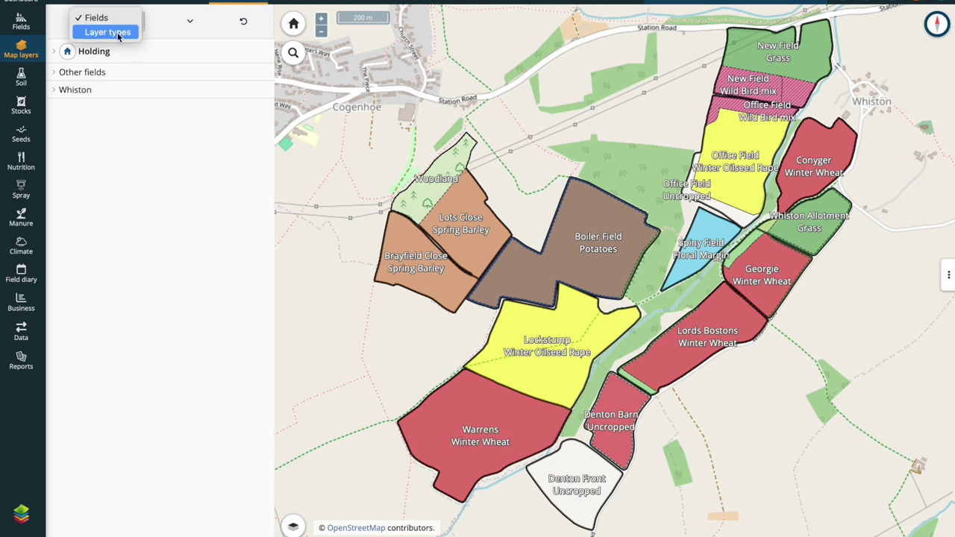
click(117, 35)
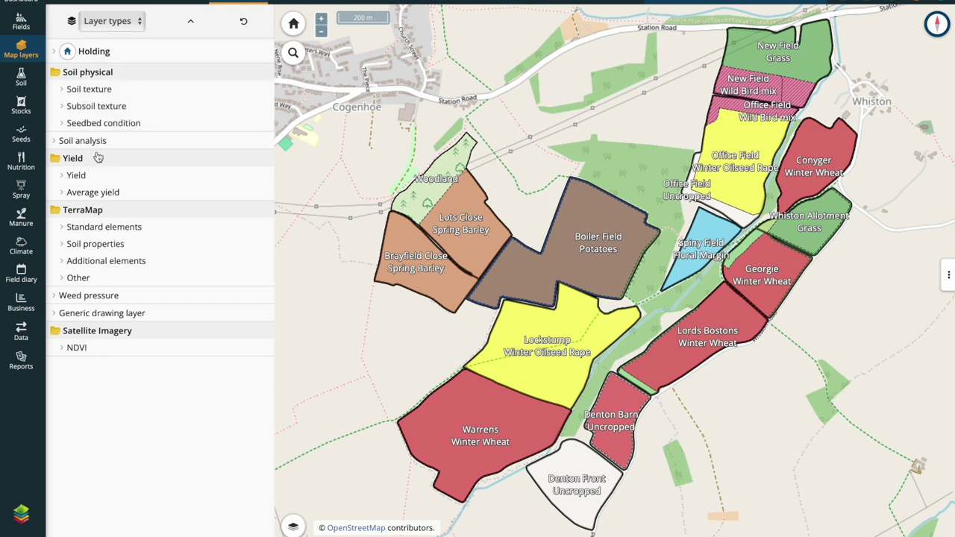
click(85, 355)
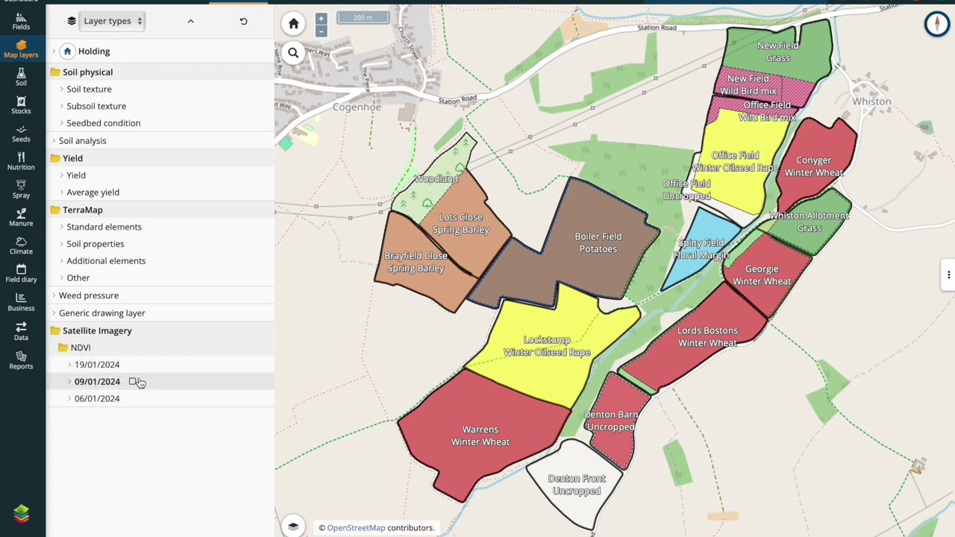
mouse_move(136, 373)
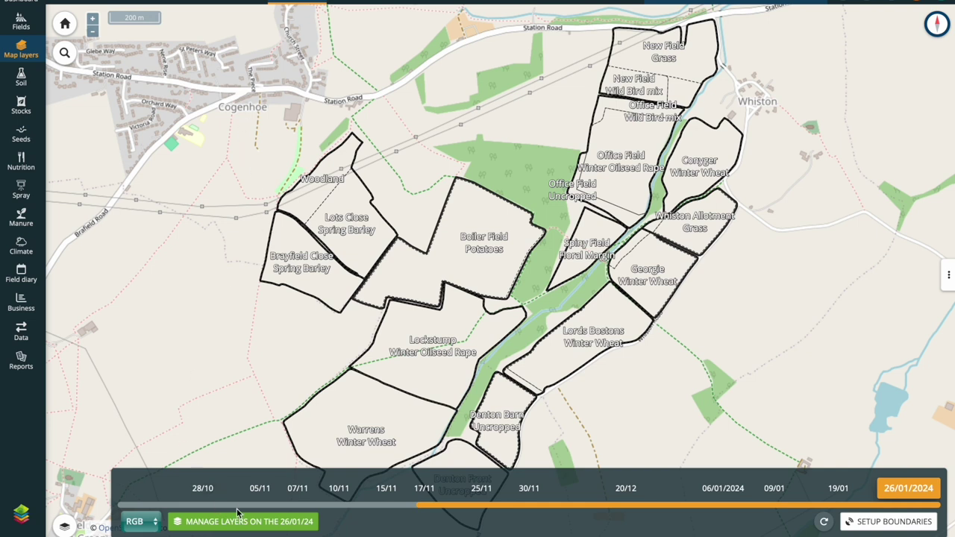
Step: Switch the satellite imagery to NDVI and create layers for 26/01/24, leaving out the Winter Oilseed Rape fields
click(148, 529)
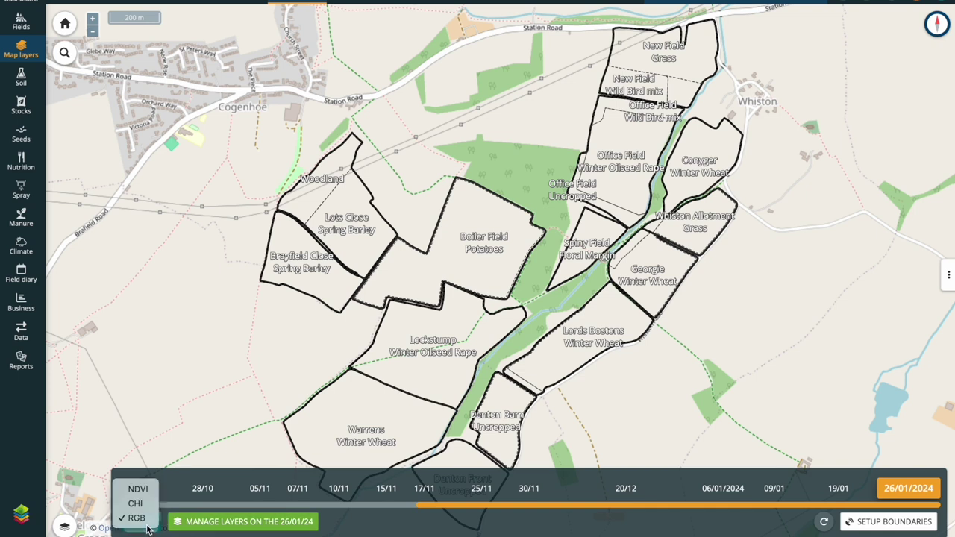
click(150, 496)
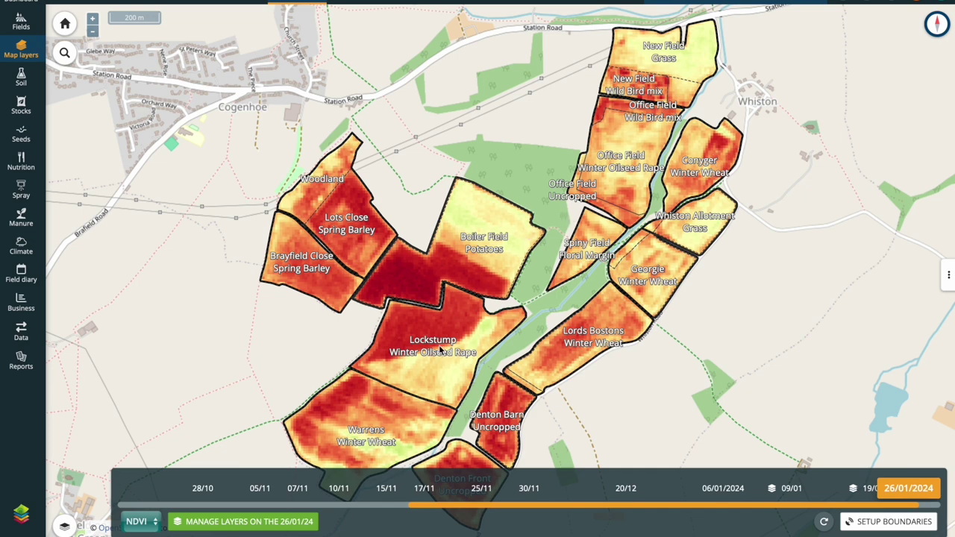
click(280, 521)
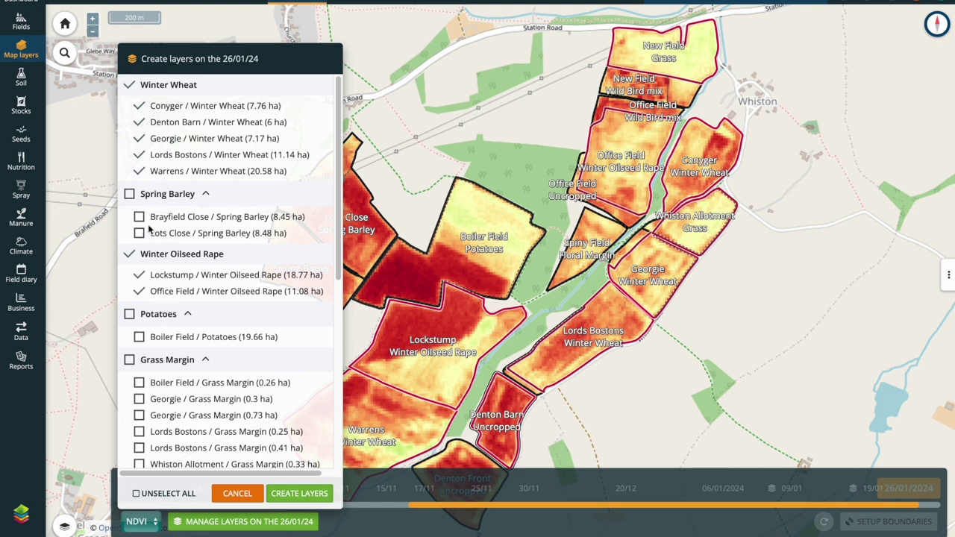
click(130, 255)
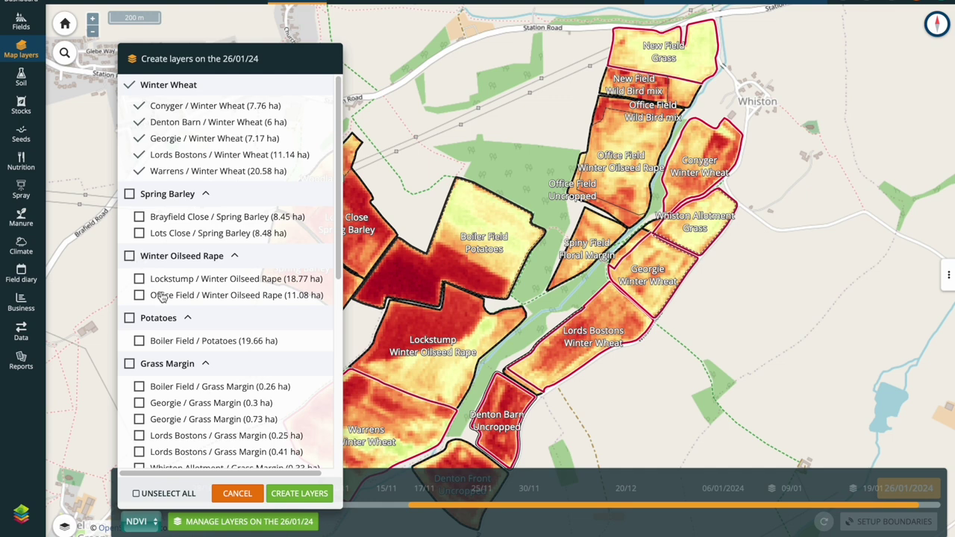
click(288, 499)
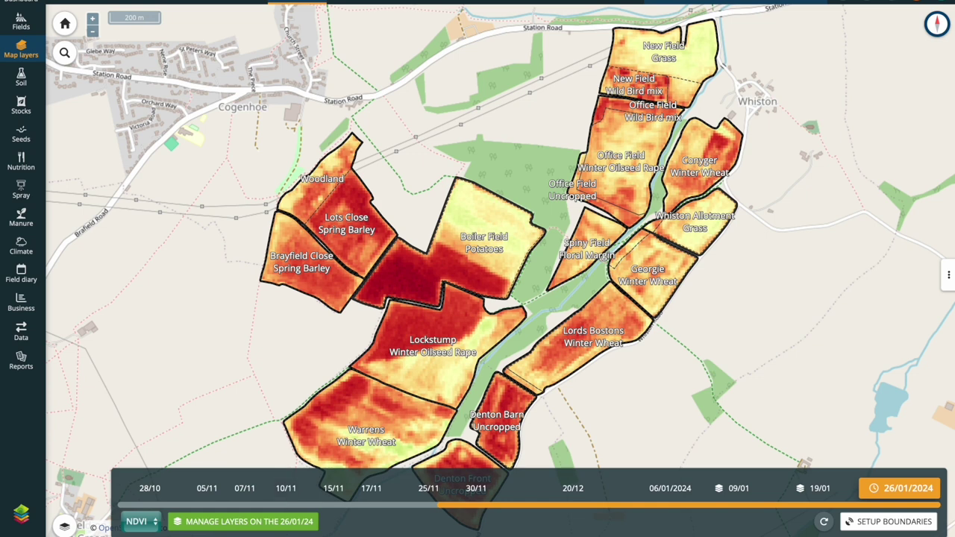
Step: Display the existing NDVI layers for 19/01/2024 at 100 on the slider and examine the Office Field and Conyger zones
click(821, 496)
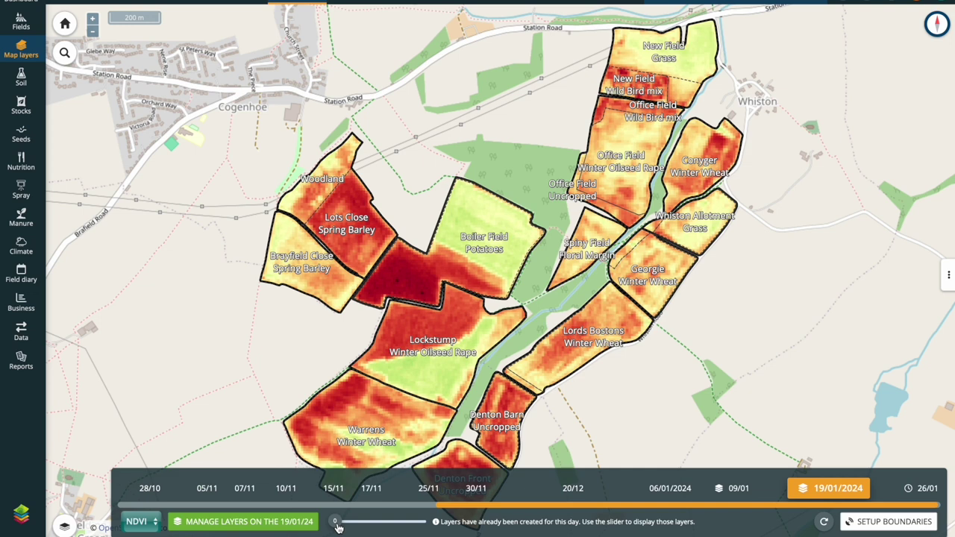
drag(338, 528, 440, 533)
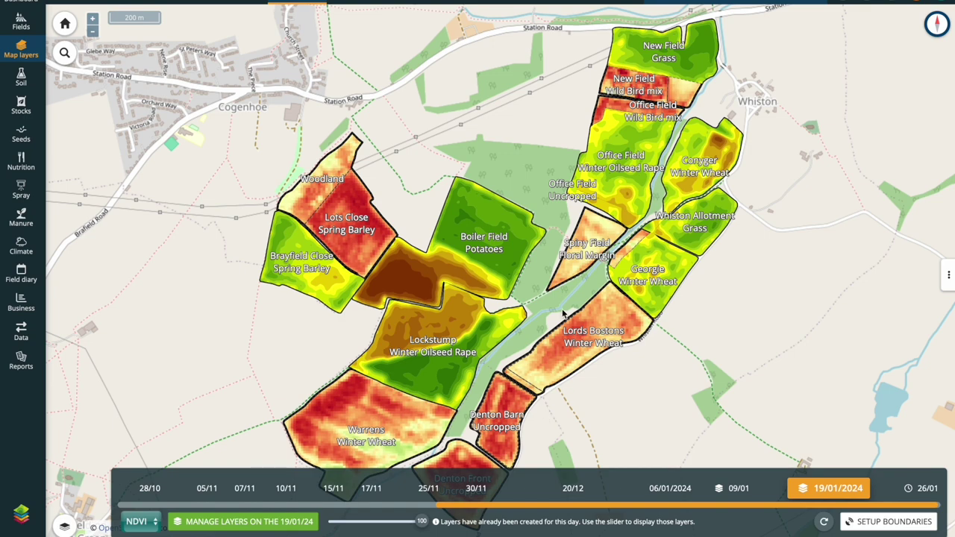
scroll(603, 256, down, 1)
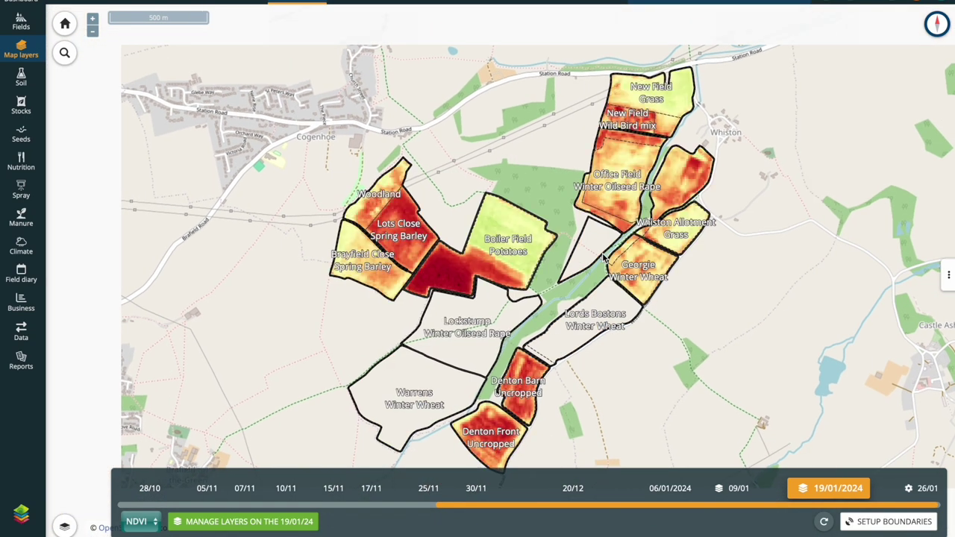
scroll(603, 256, up, 1)
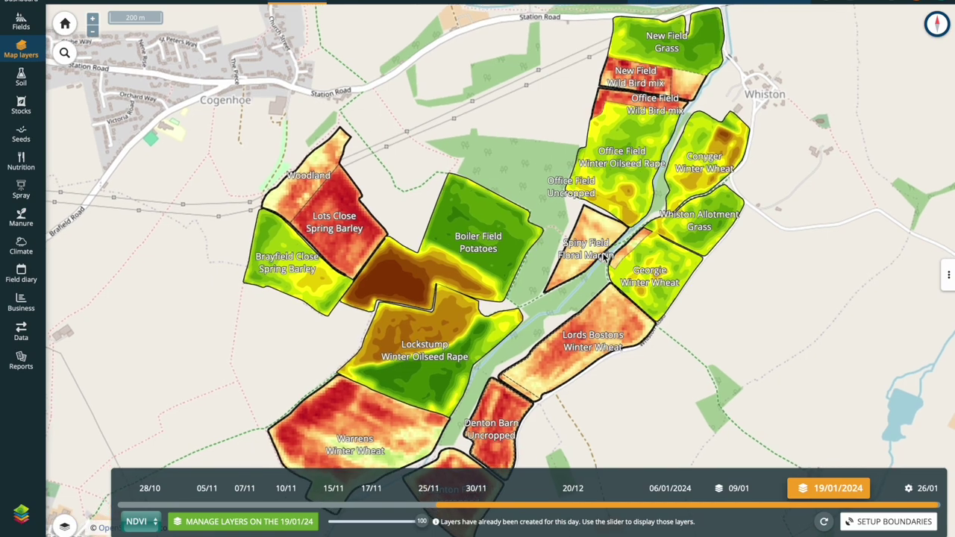
drag(604, 256, 585, 374)
scroll(575, 270, up, 1)
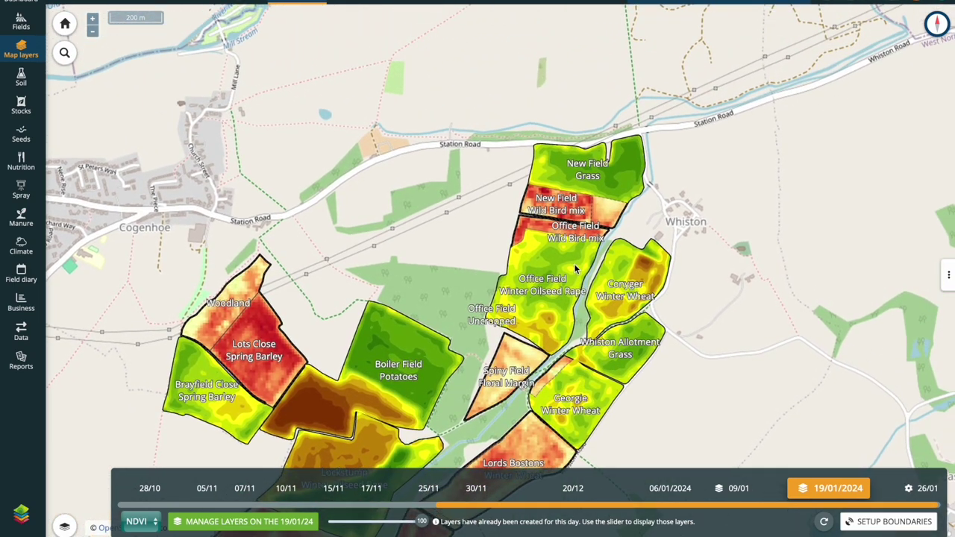
scroll(575, 270, up, 1)
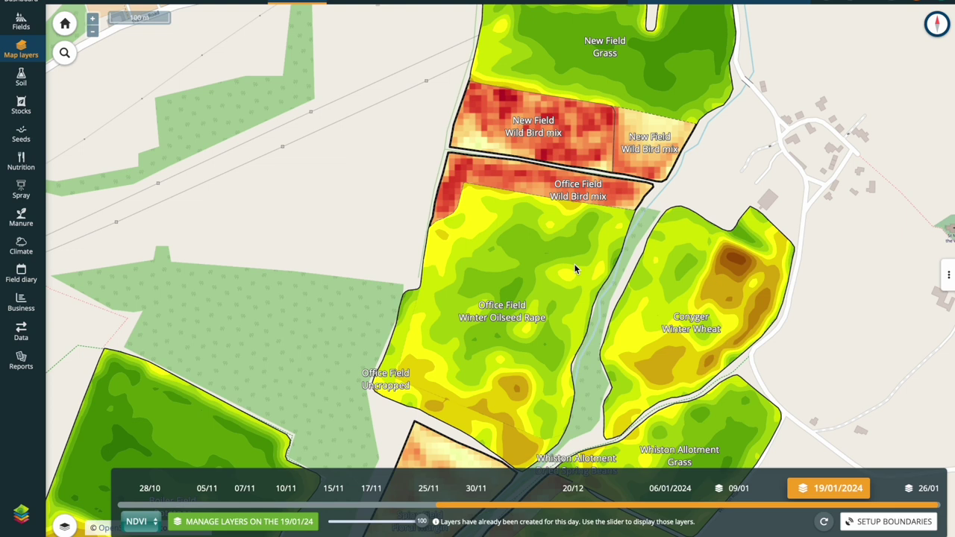
mouse_move(534, 353)
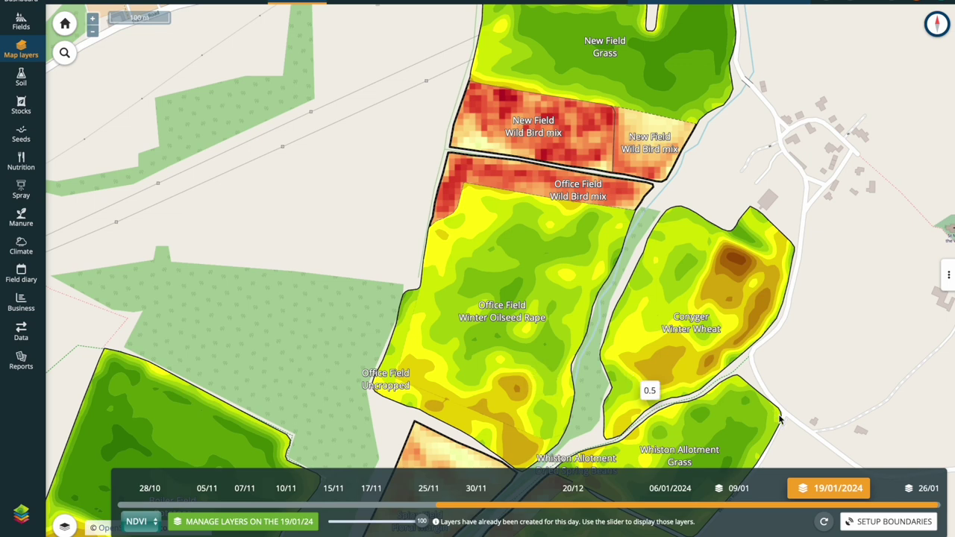
Step: Select the 26/01/2024 imagery date and show all of its NDVI layers on the map from the layer list
click(928, 489)
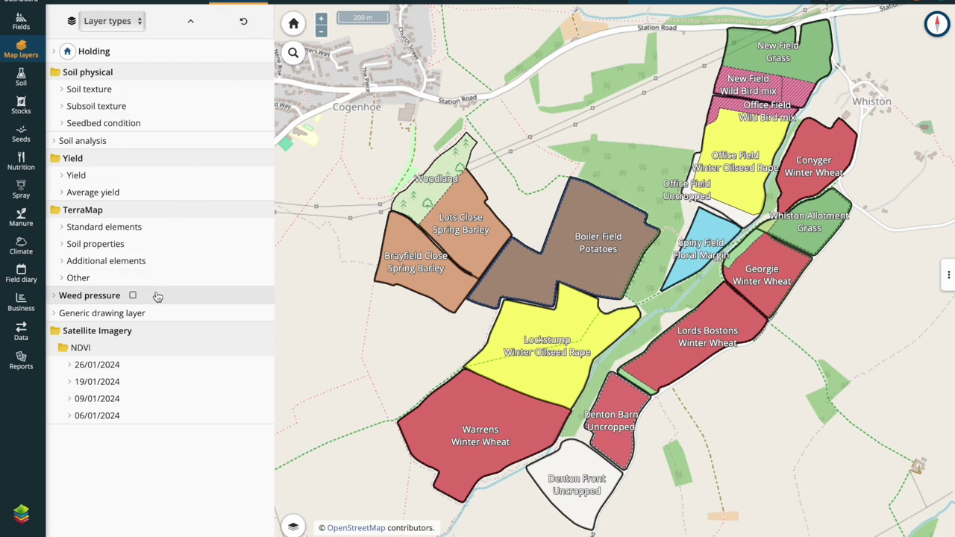
mouse_move(119, 365)
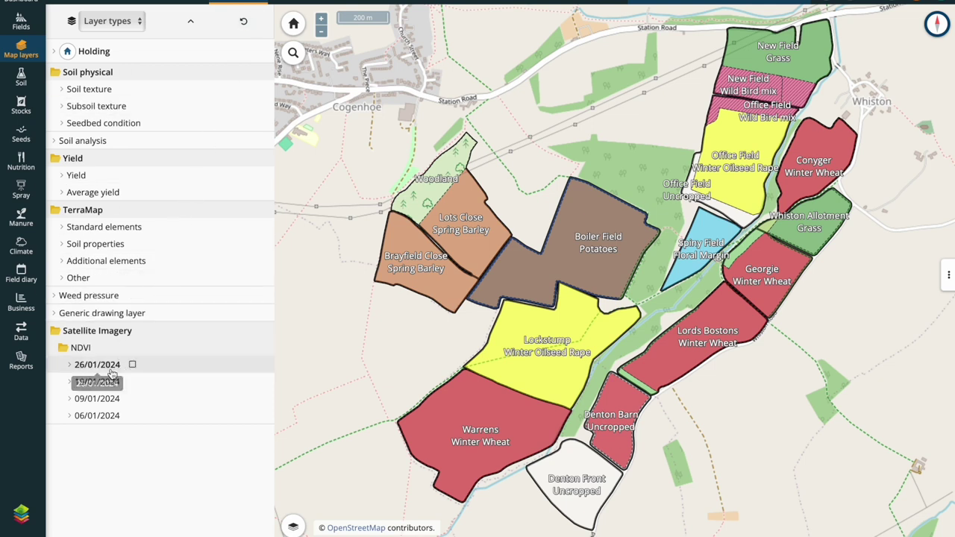
click(133, 365)
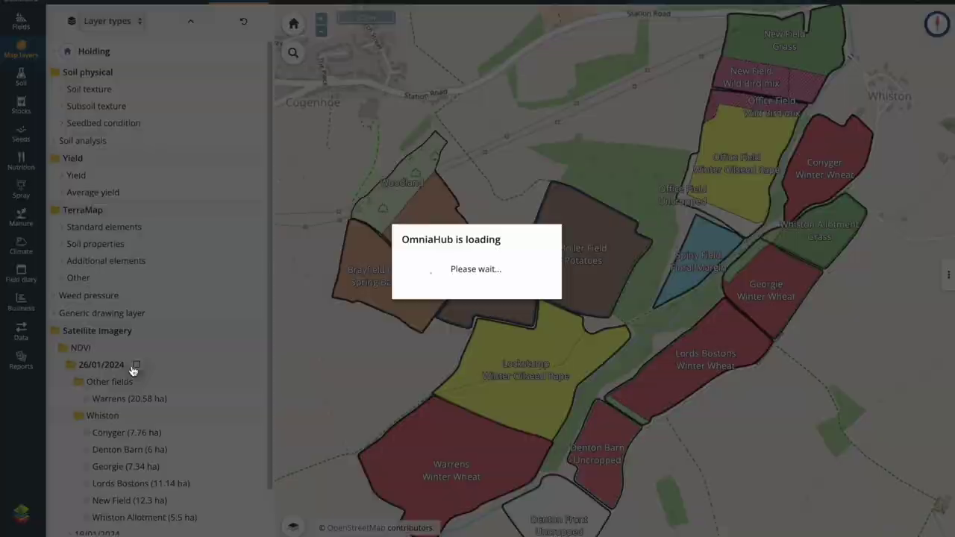
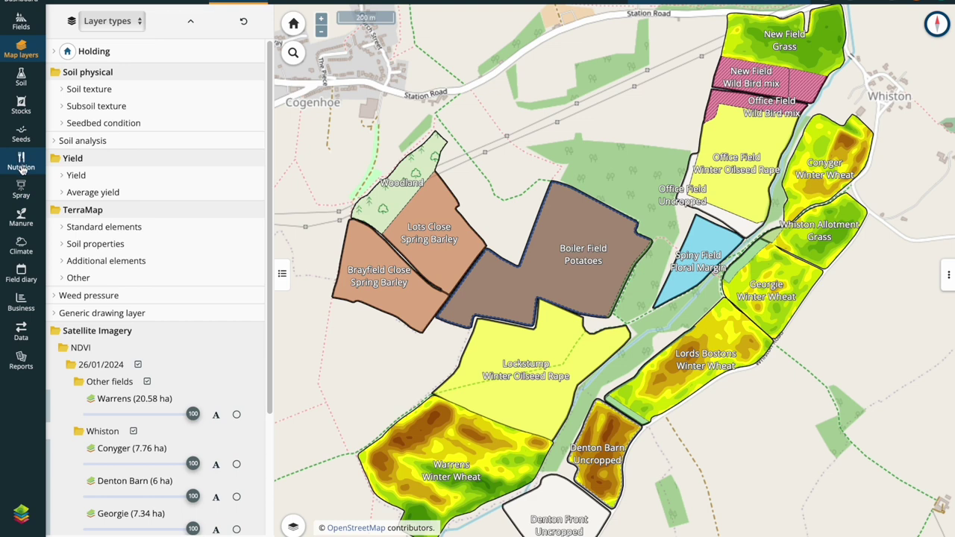
Step: Review the nutrition requirements by crop and start a new nutrition plan for the Winter Wheat fields
click(21, 166)
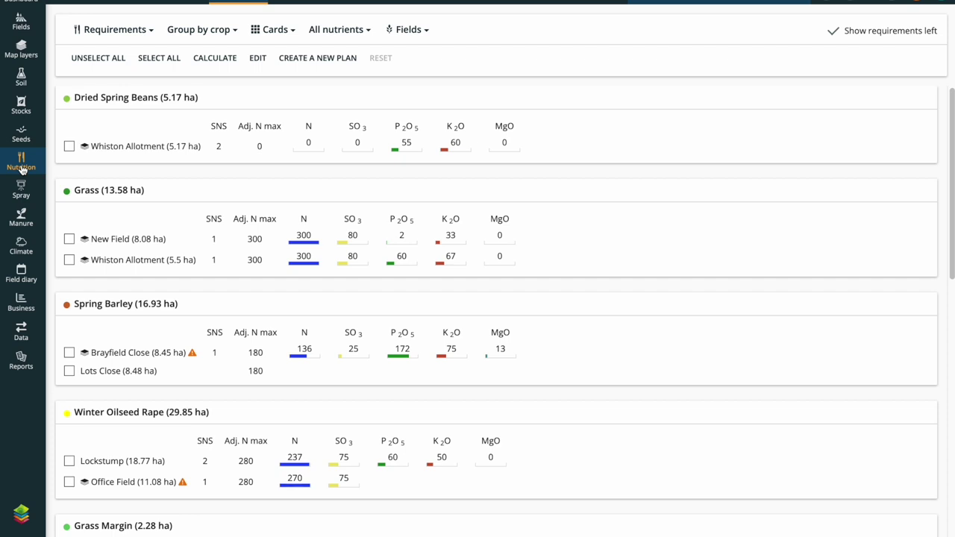
mouse_move(124, 188)
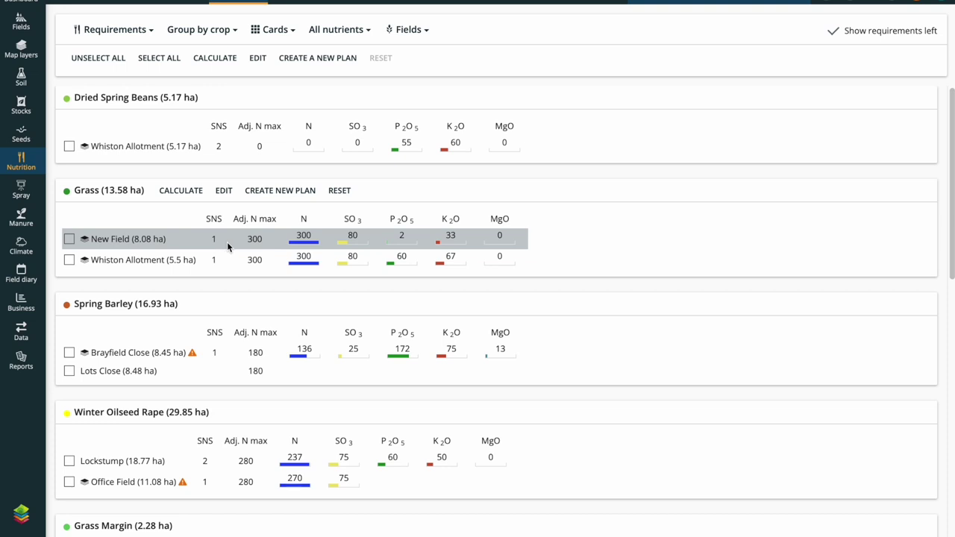
mouse_move(256, 251)
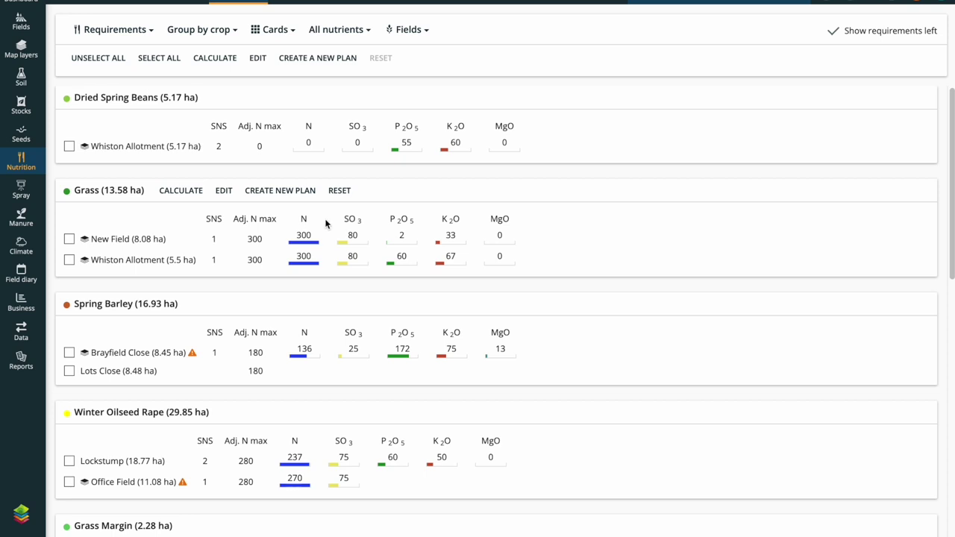
scroll(328, 272, down, 1)
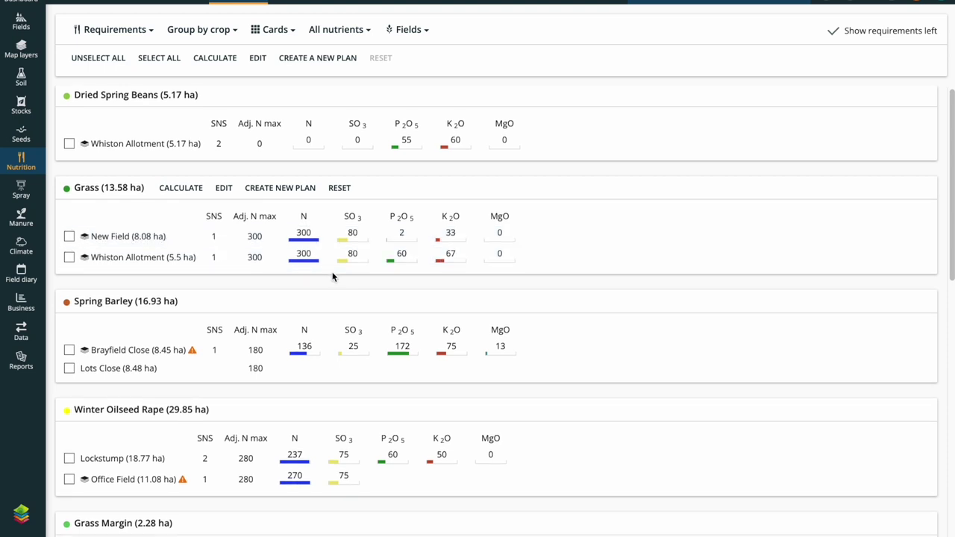
scroll(333, 276, down, 10)
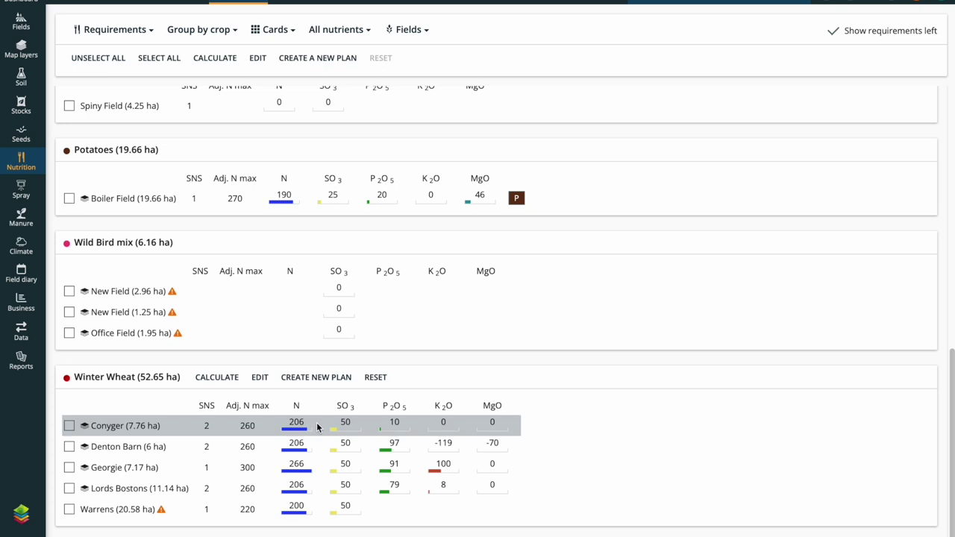
click(335, 382)
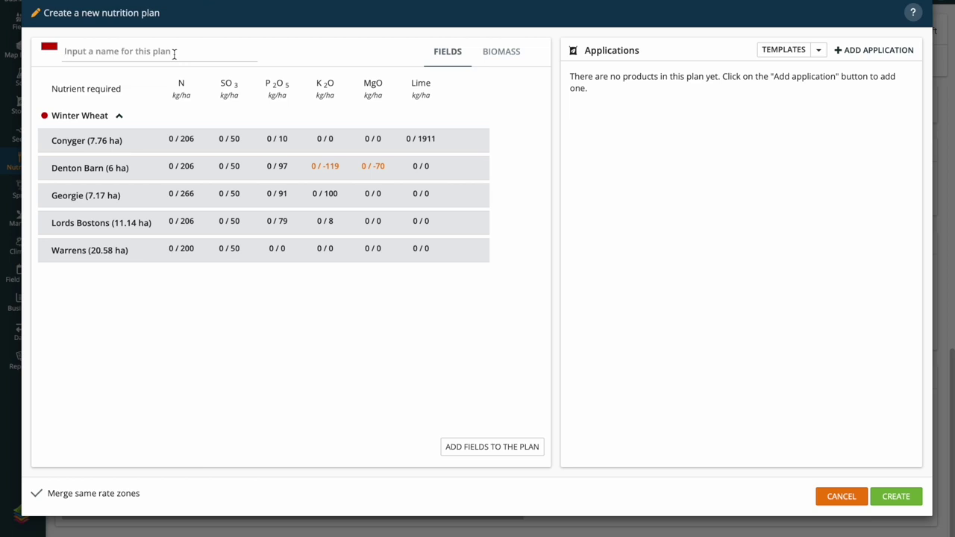
Step: Name the nutrition plan "WW 1st Pass 50KGN Nitram" and add a new application to it
click(174, 54)
text(WW)
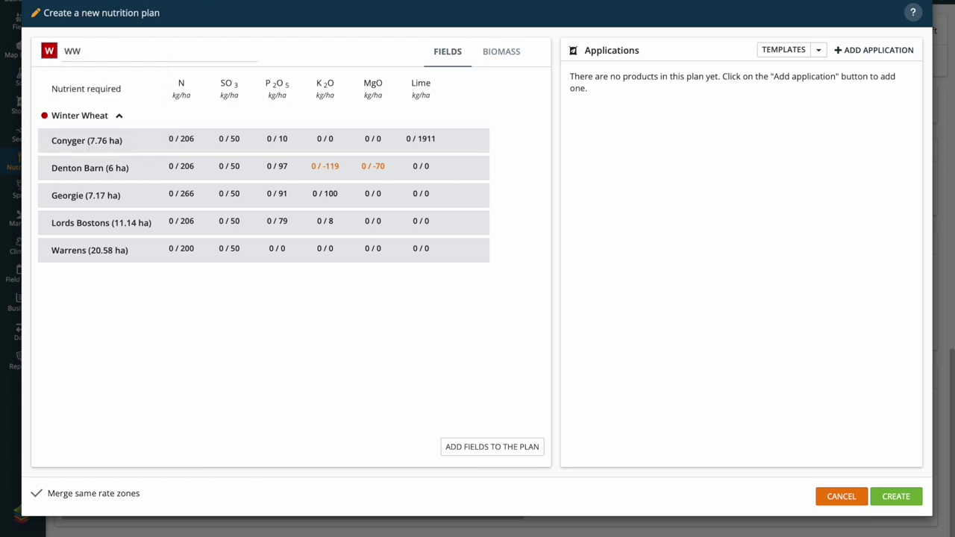
text( 1st Pass)
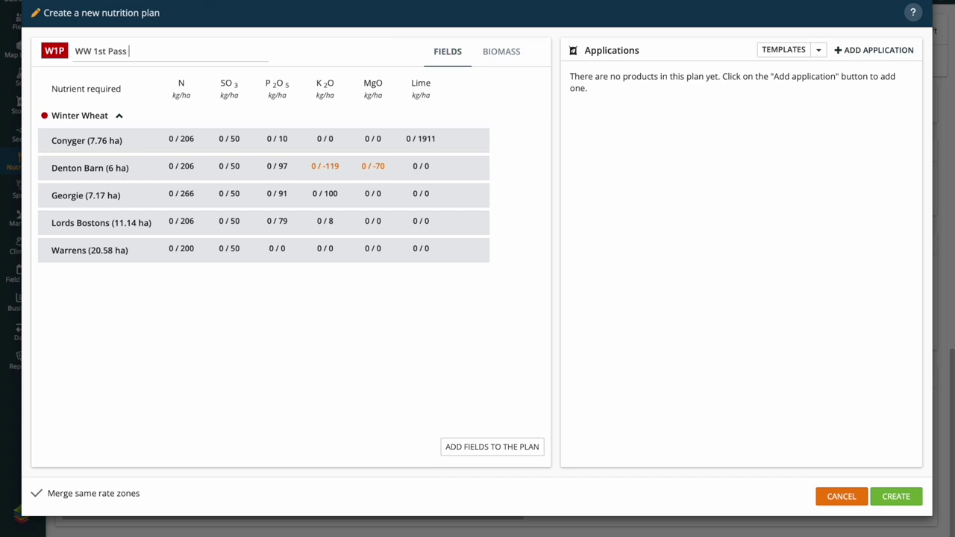
text( 50KGN)
text(Nitram)
click(874, 51)
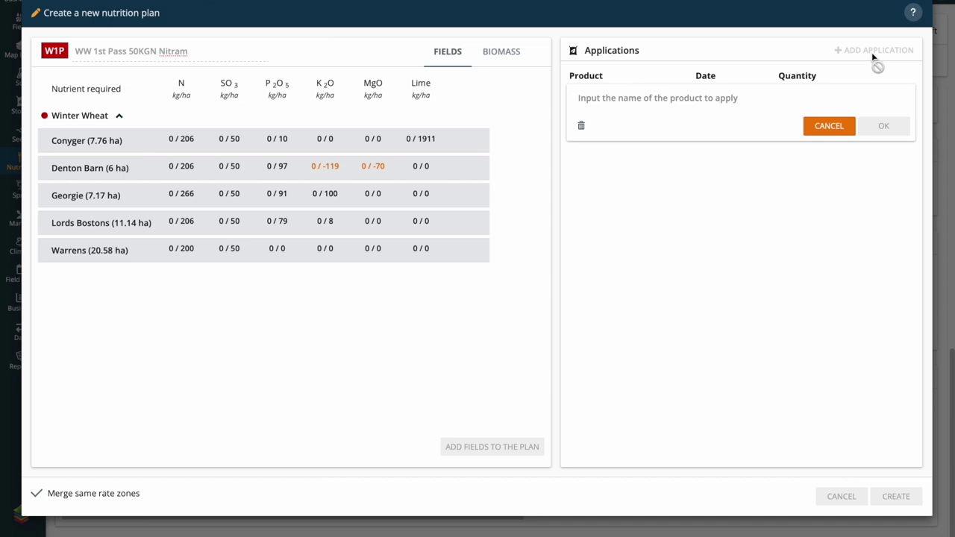
text(om)
key(BackSpace)
key(BackSpace)
text(yar)
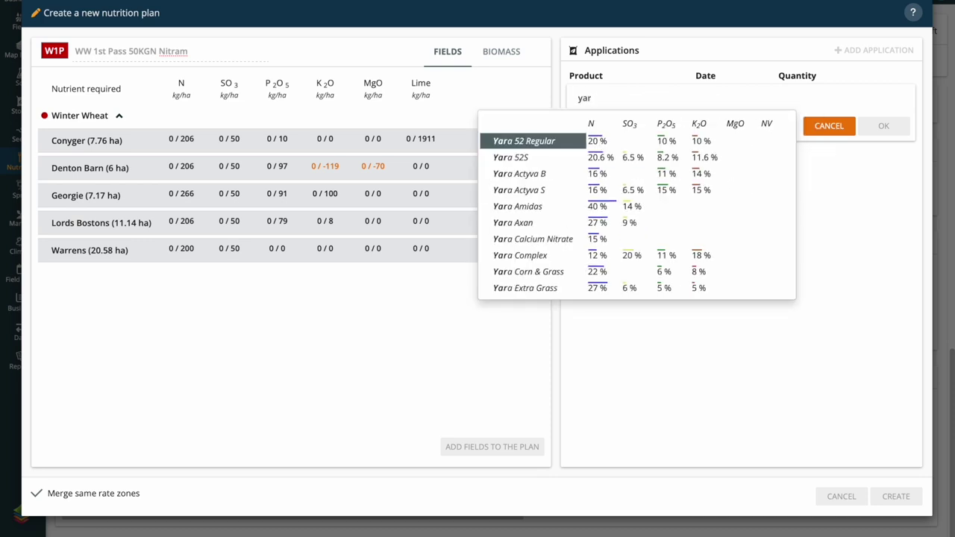
key(BackSpace)
key(BackSpace)
key(BackSpace)
text(ure)
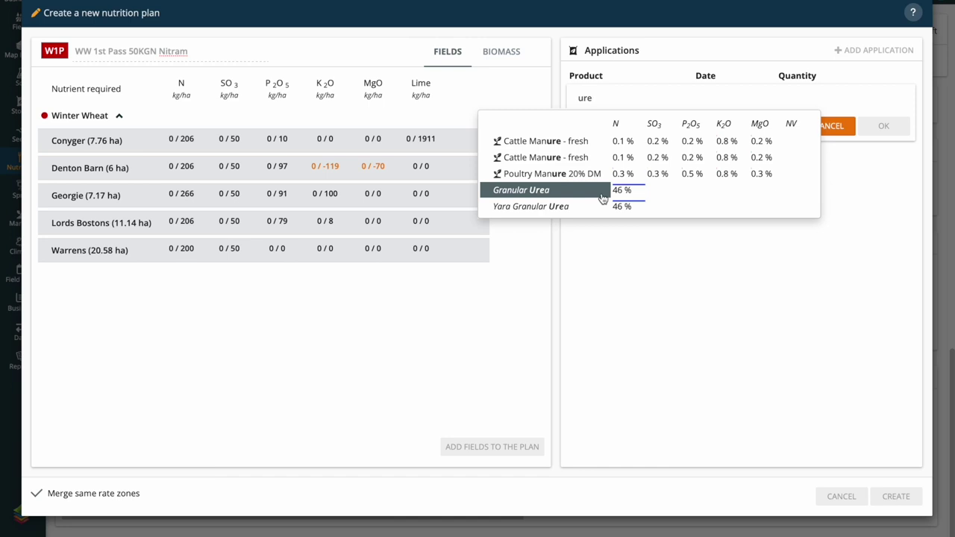
key(BackSpace)
key(BackSpace)
key(BackSpace)
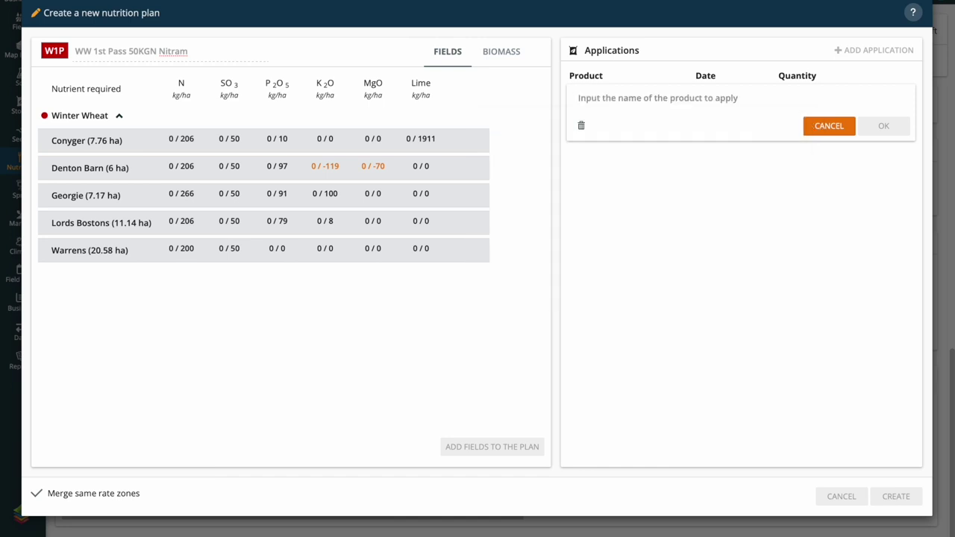
Step: Set up the application with CF Nitram on 07/02/2024 at a nutrient rate of 50 kg/ha N and confirm it
text(nit)
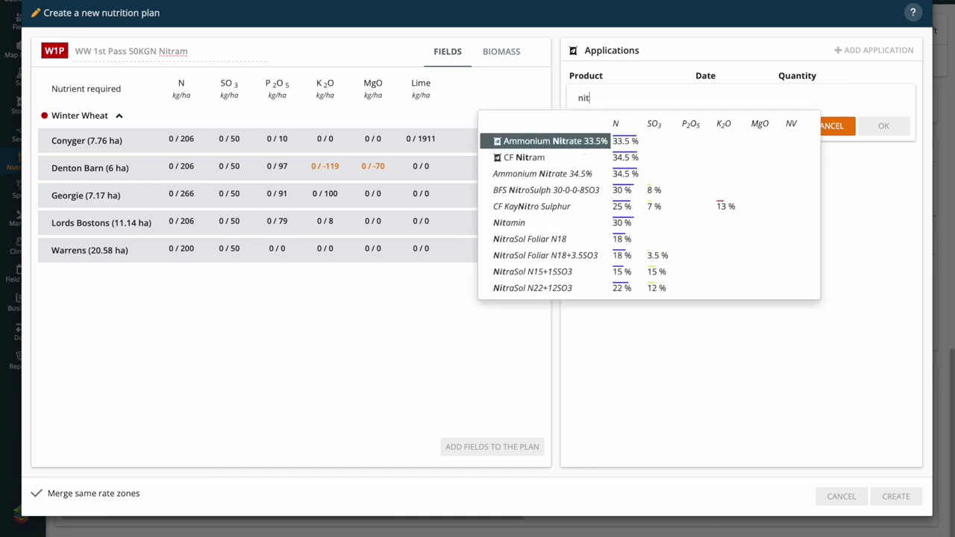
click(583, 165)
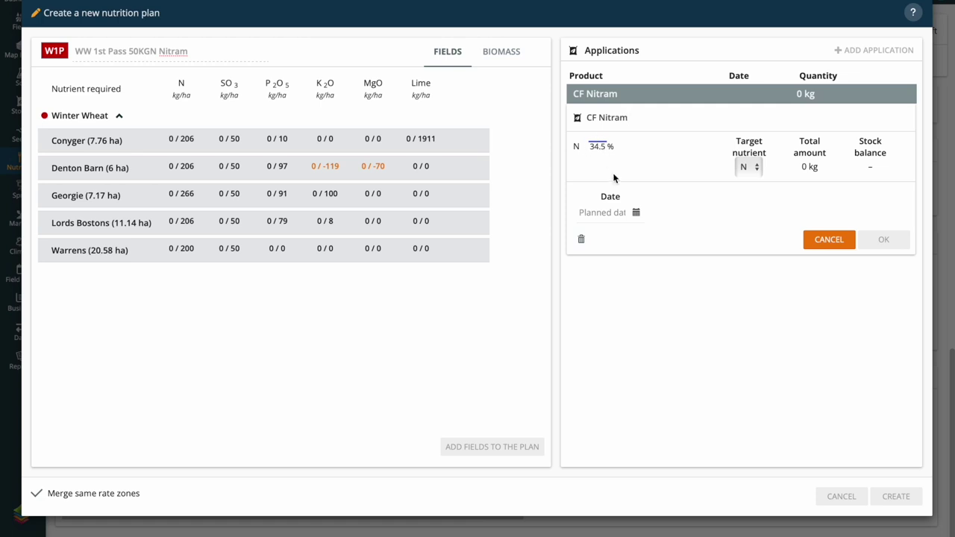
click(637, 214)
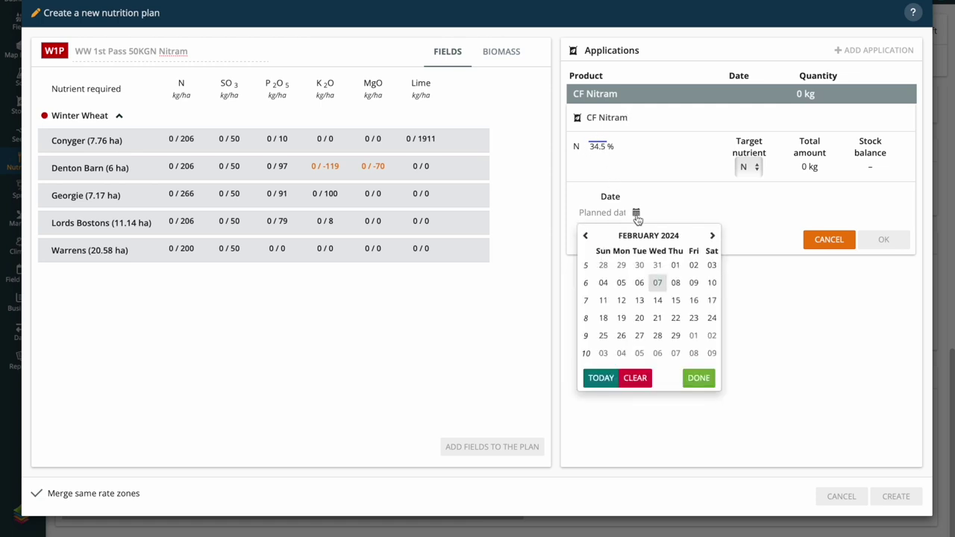
click(658, 283)
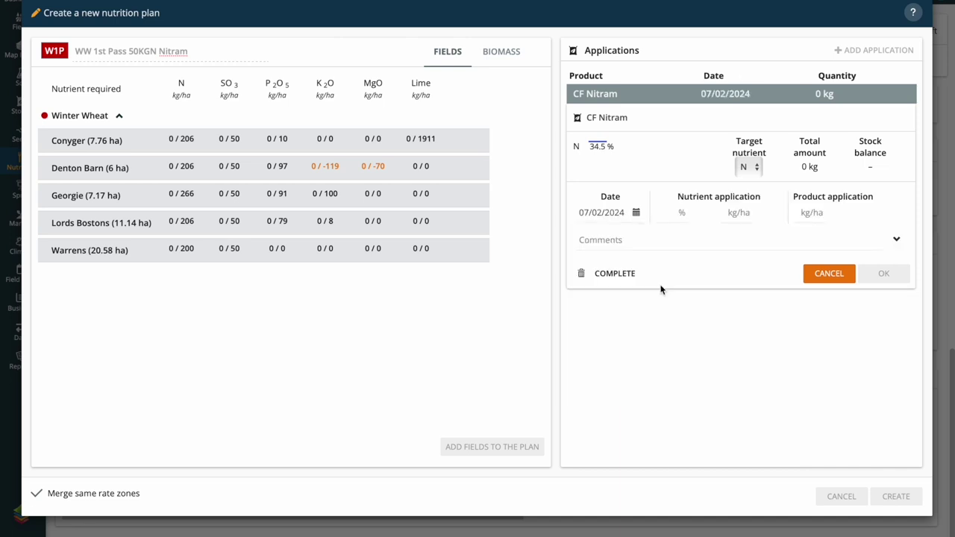
click(748, 215)
text(50)
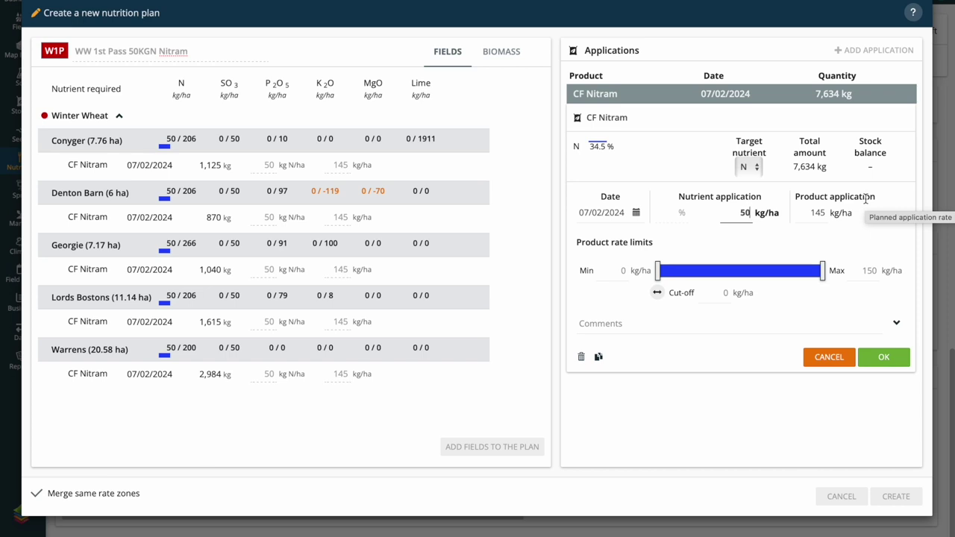
click(887, 362)
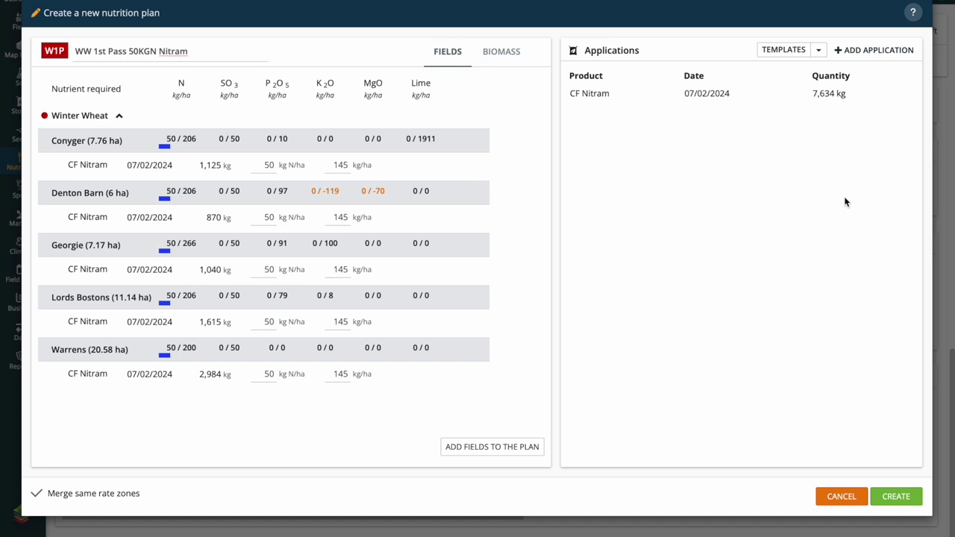
Step: Enable biomass layers for calculating the plan's applications, check the manual calculation mode and return to automatic
click(516, 54)
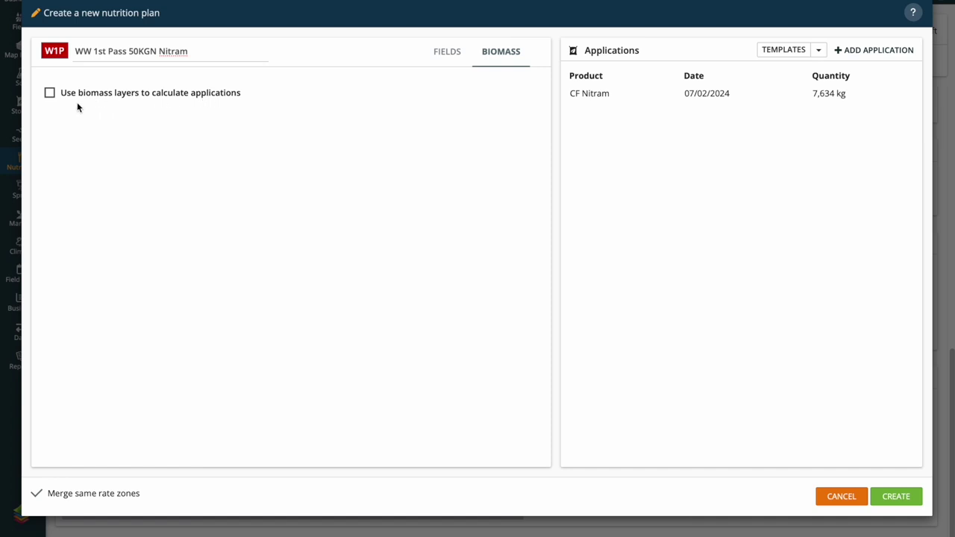
click(50, 94)
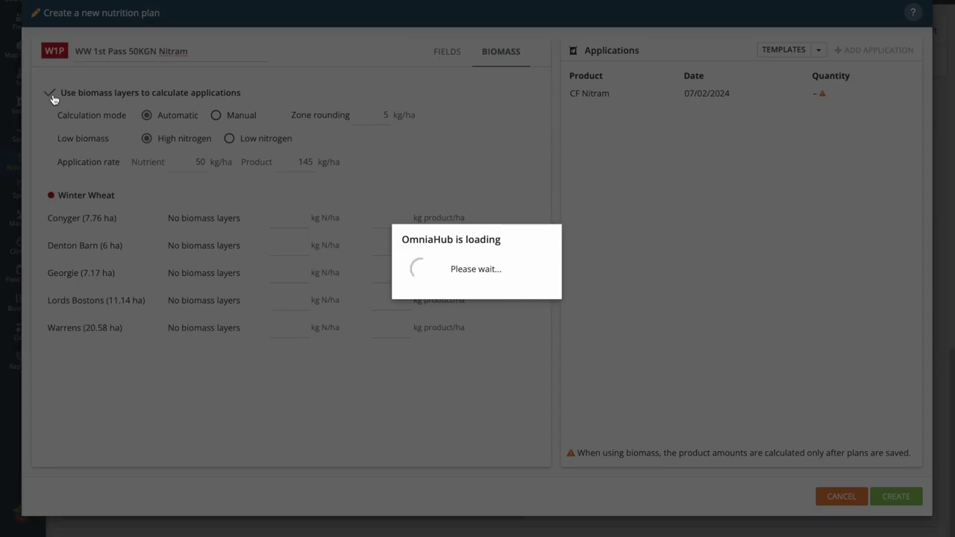
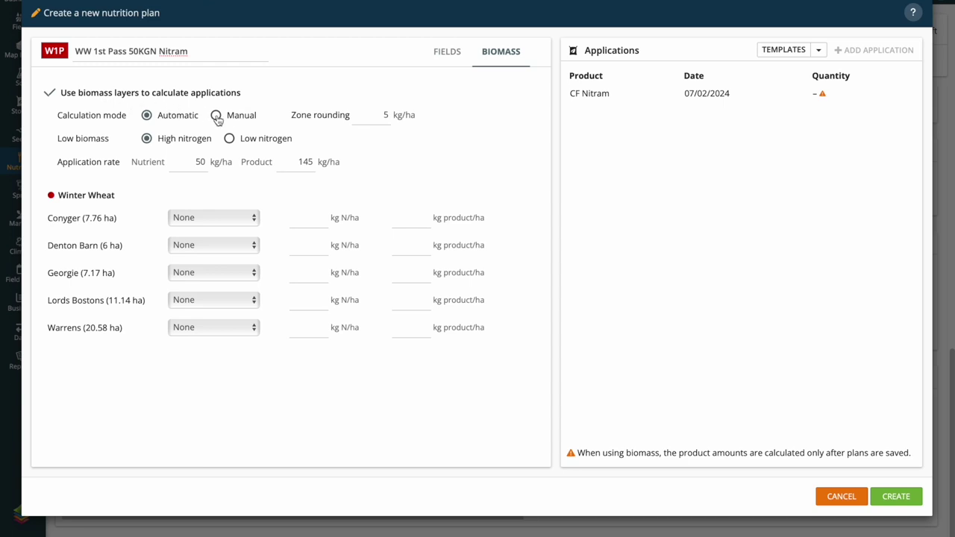
click(216, 115)
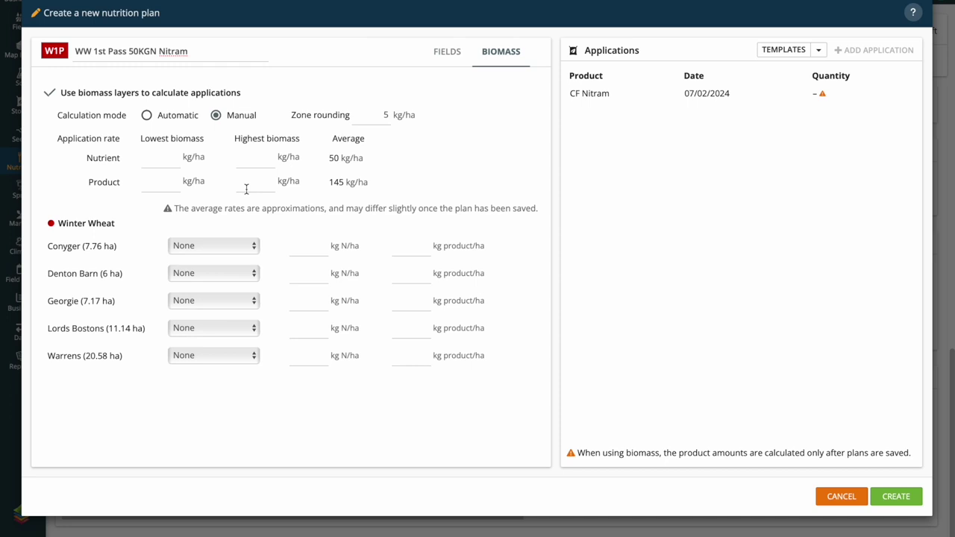
click(147, 116)
click(147, 115)
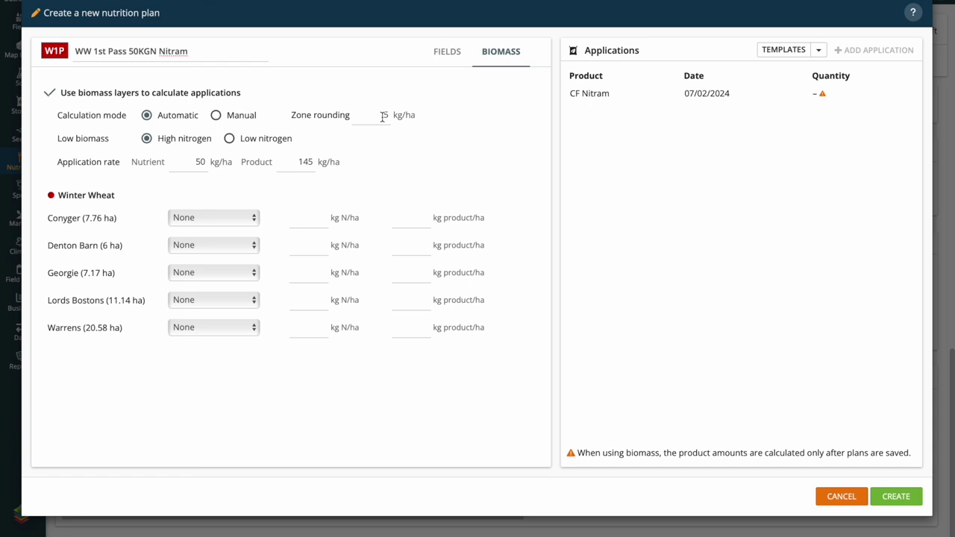
Step: Set the zone rounding to 1 kg/ha and give low biomass areas low nitrogen
drag(383, 115, 392, 116)
text(1)
click(231, 139)
Step: Assign the NDVI - 26/01/2024 layer to the Conyger, Denton Barn, Georgie and Lords Bostons fields
click(208, 220)
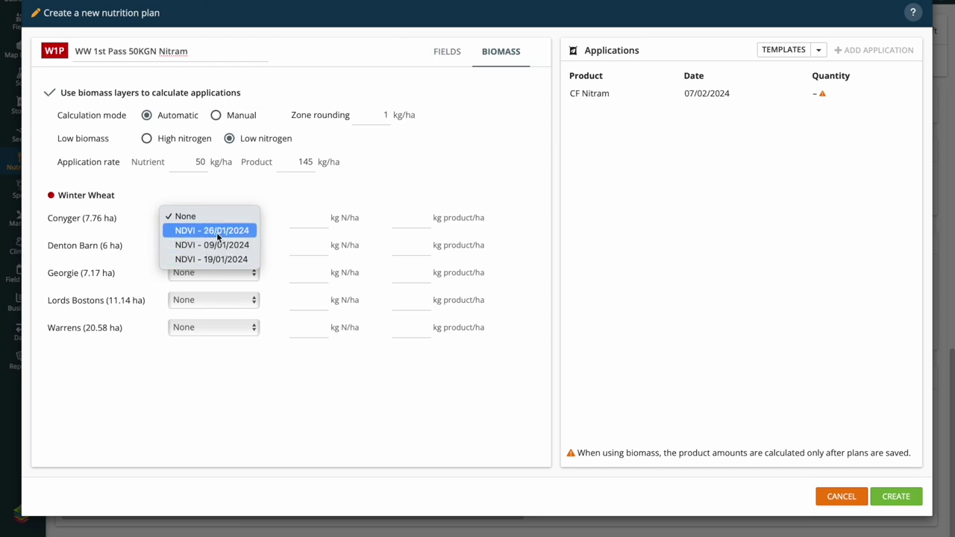
click(217, 232)
click(219, 246)
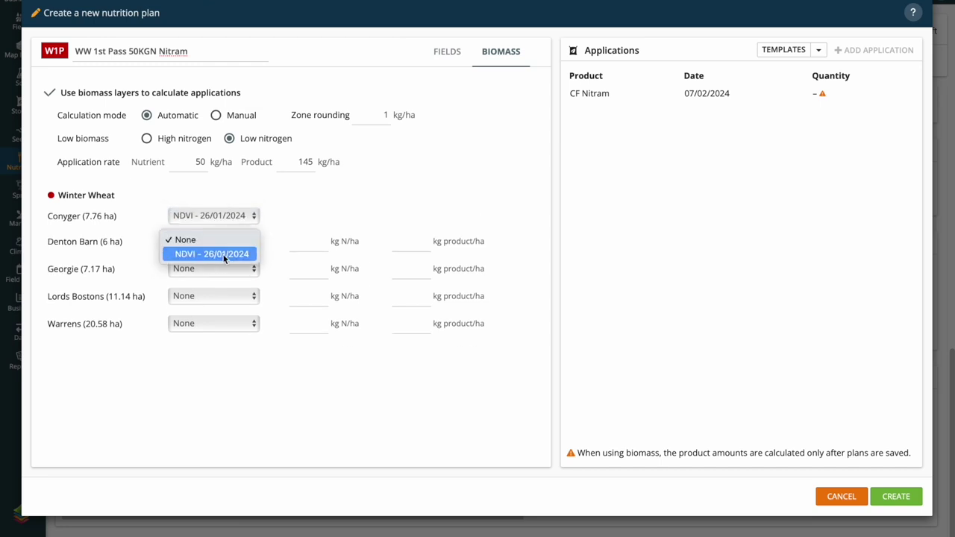
click(223, 254)
click(224, 263)
click(224, 275)
click(227, 288)
click(230, 301)
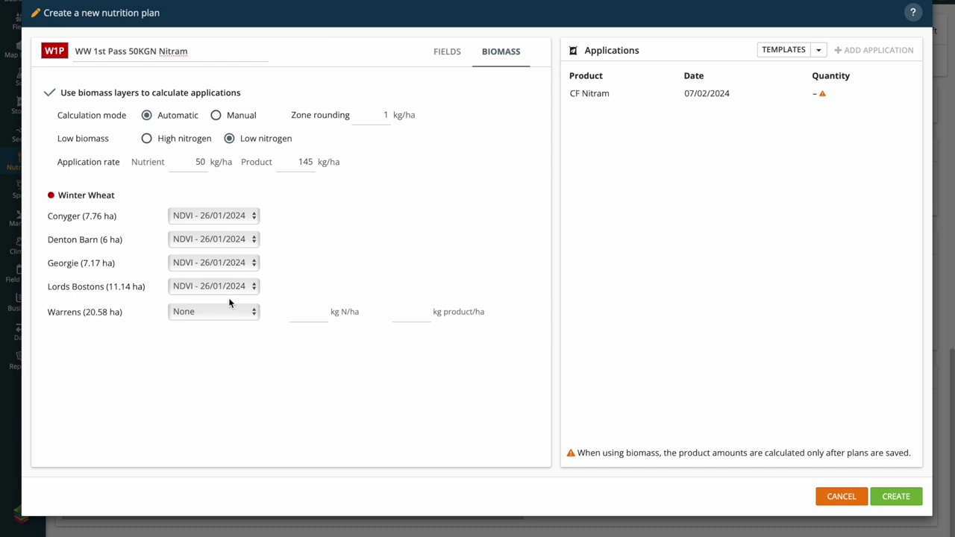
Step: Give the Warrens field a flat rate of 50 kg N/ha and create the nutrition plan
click(306, 312)
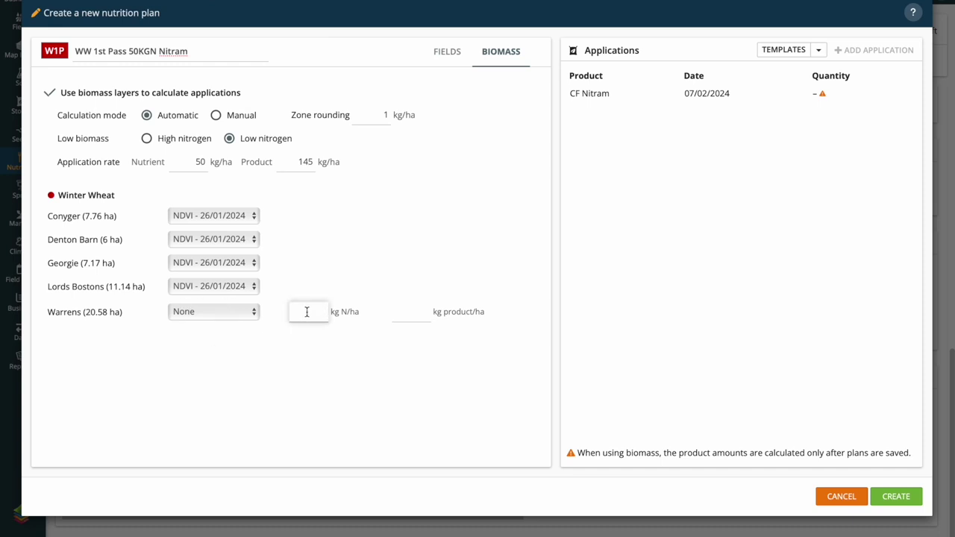
text(50)
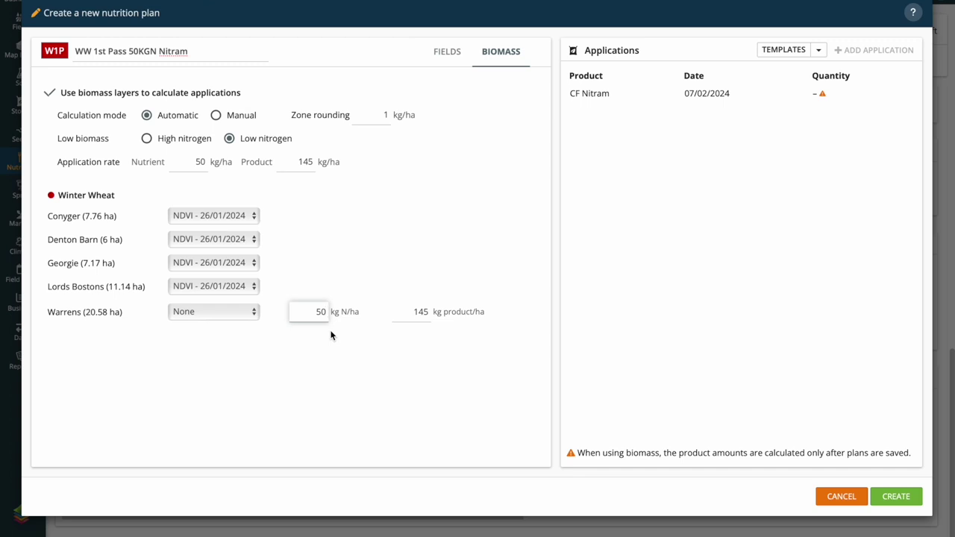
click(889, 499)
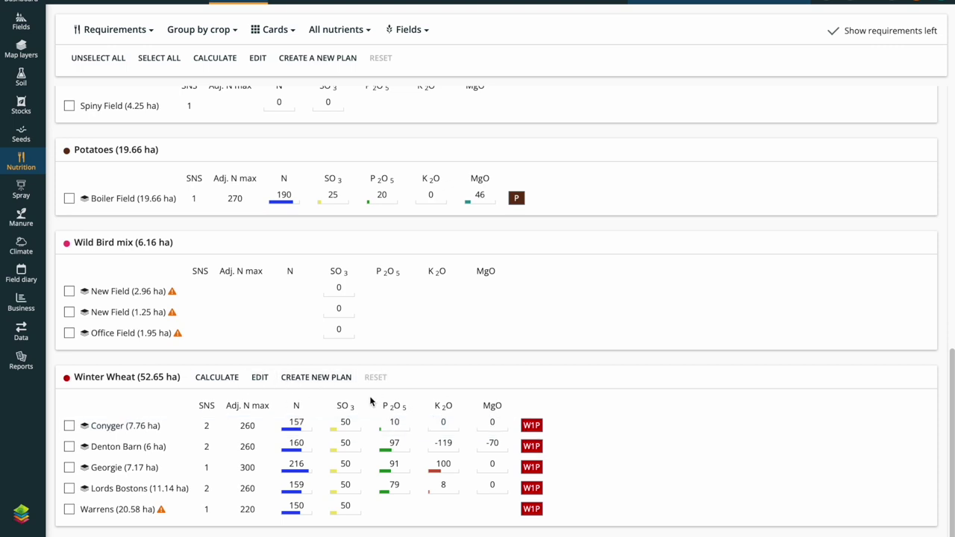
Step: Reopen the Winter Wheat plan, assign NDVI - 26/01/2024 to Warrens, and update it with all applications recalculated
click(533, 426)
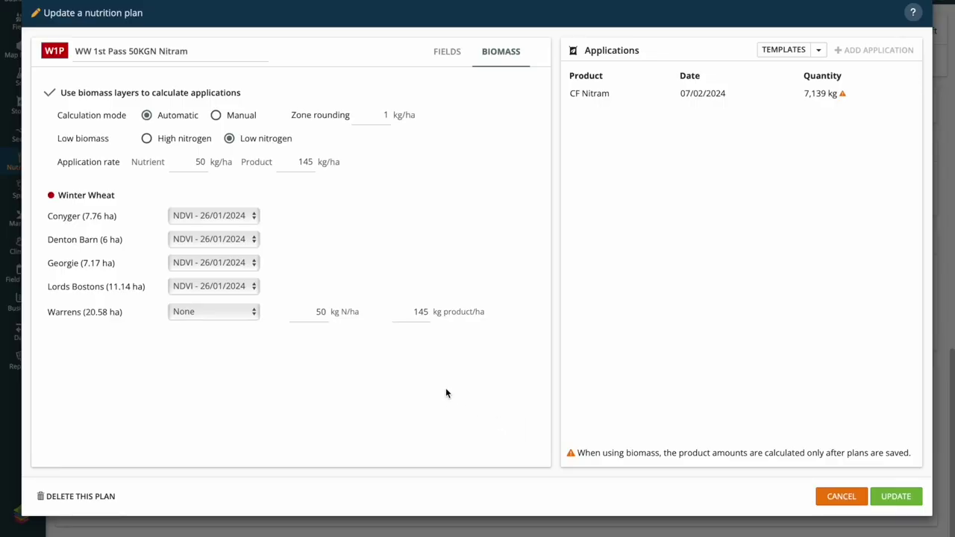
click(241, 317)
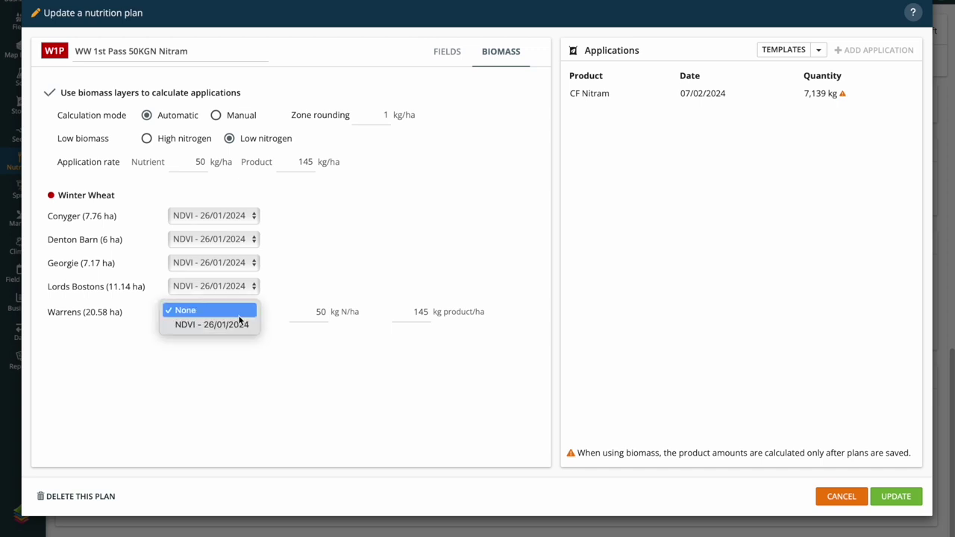
click(240, 324)
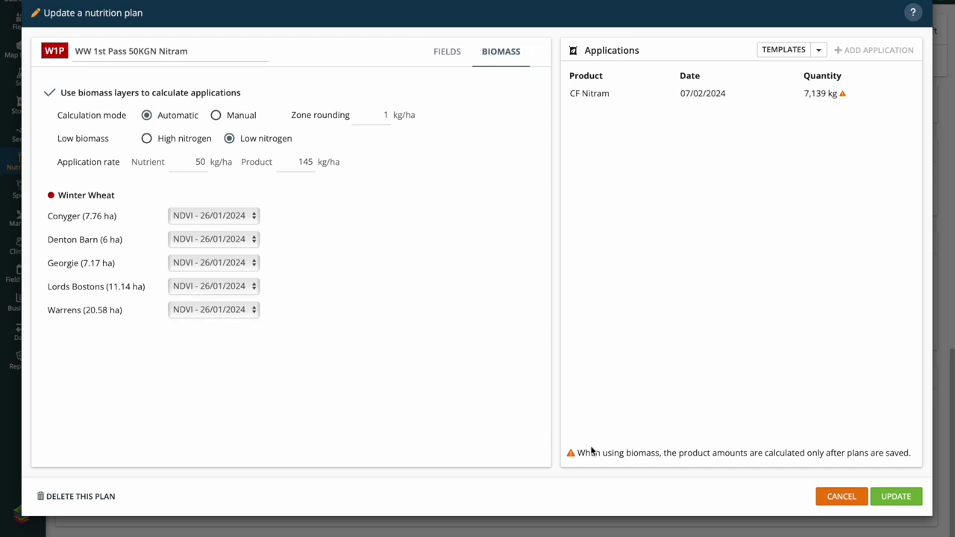
click(874, 494)
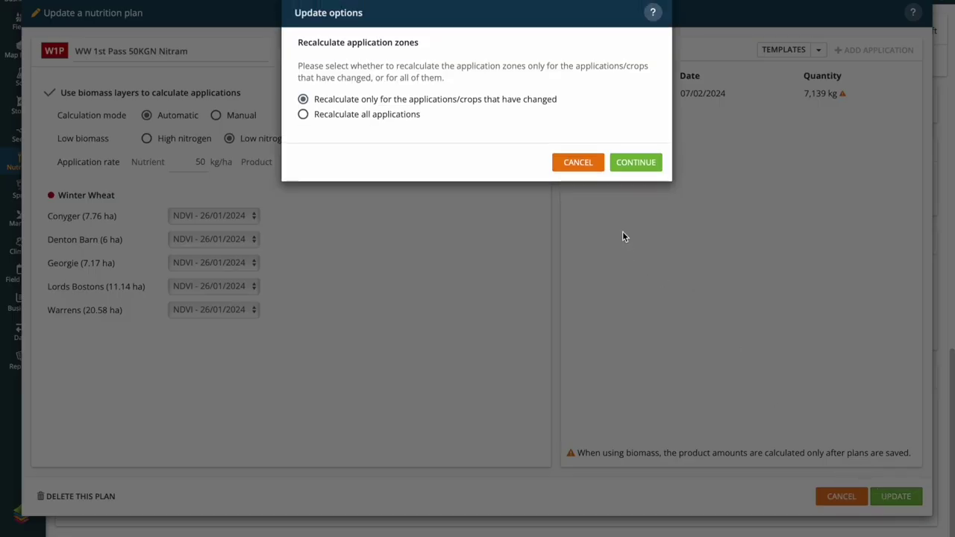
click(347, 120)
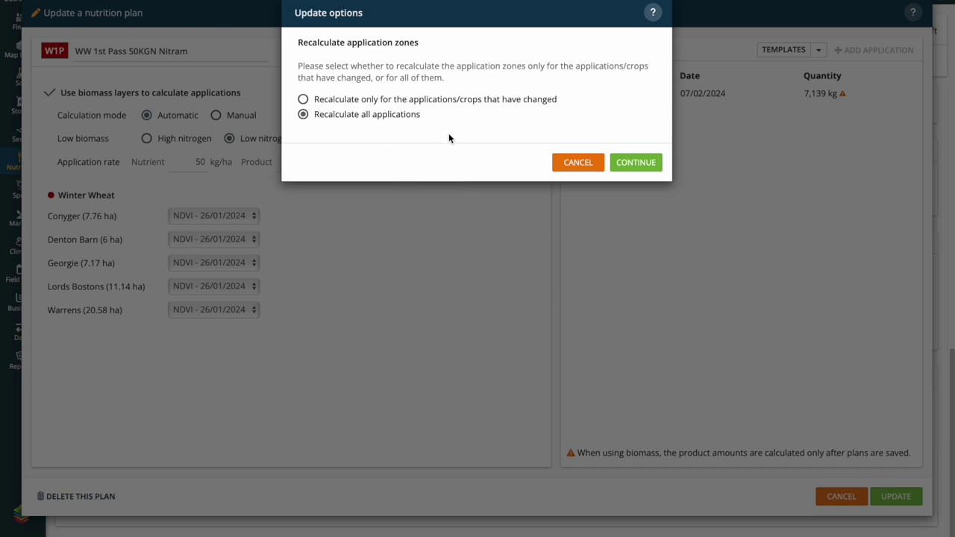
click(633, 163)
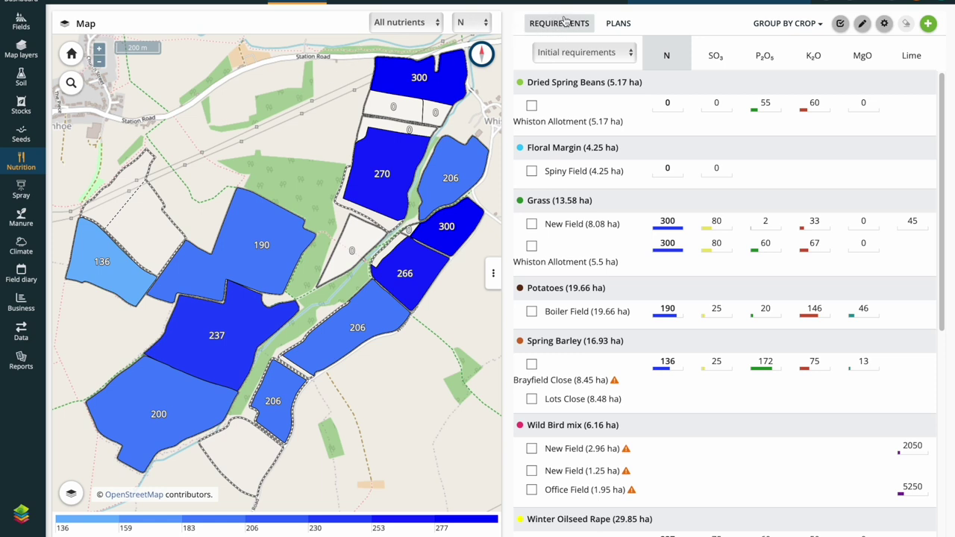
Step: Open the plan "WW 1st Pass 50KGN Nitram" and examine the variable product rates on the map around Lords Bostons
click(619, 26)
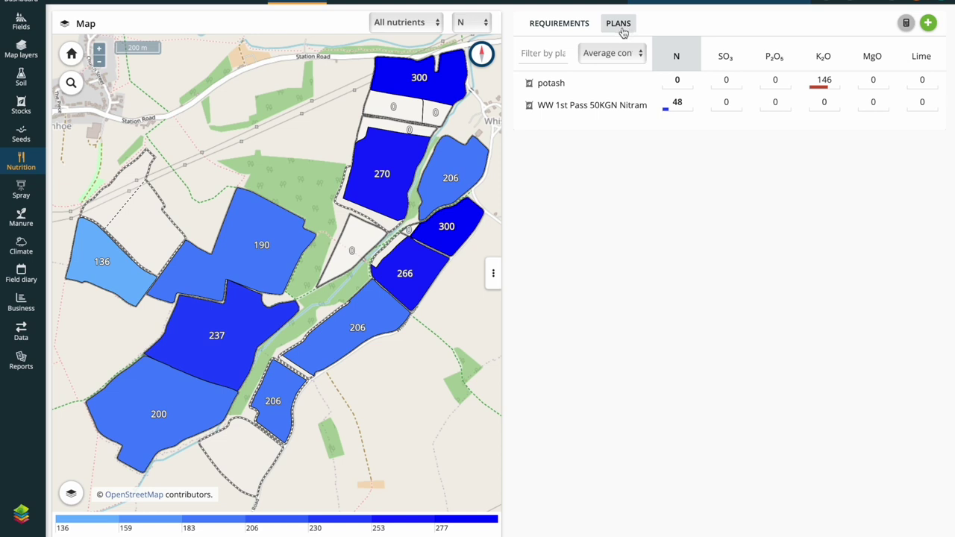
mouse_move(598, 109)
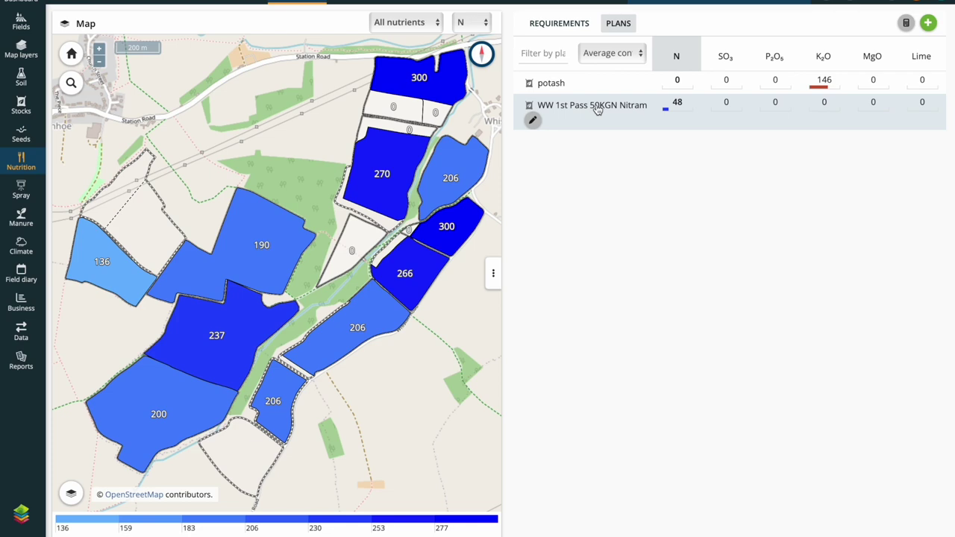
click(598, 109)
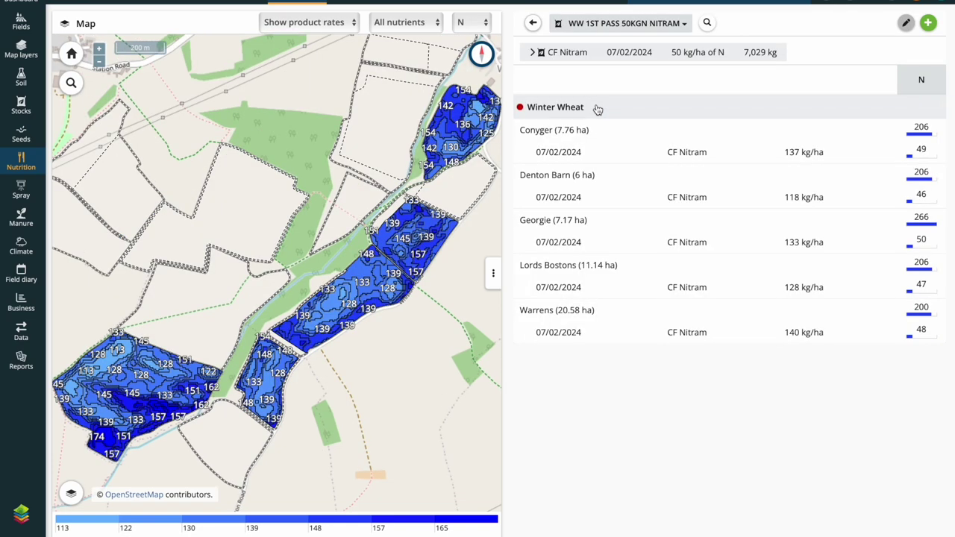
scroll(309, 328, down, 1)
scroll(309, 328, up, 3)
drag(315, 330, 271, 318)
scroll(359, 256, up, 2)
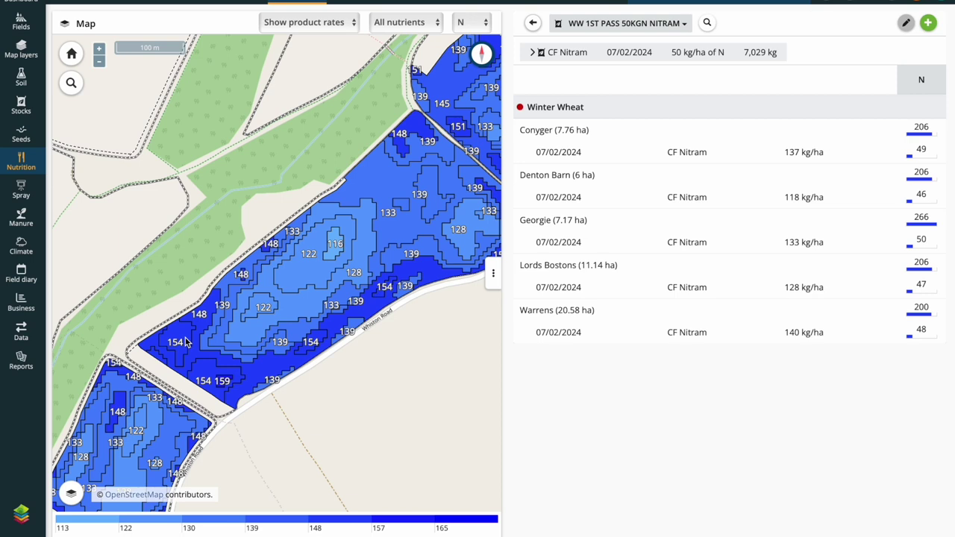
Step: Set the product rate of the 0.2 ha, 154 kg/ha zone at the south-western end of Lords Bostons to 0 kg/ha and save
click(187, 342)
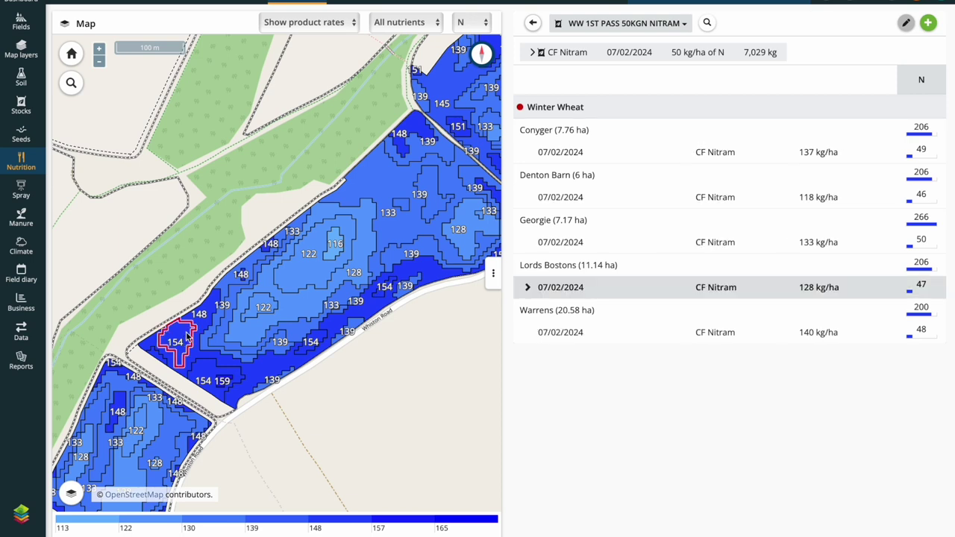
mouse_move(552, 298)
mouse_move(522, 288)
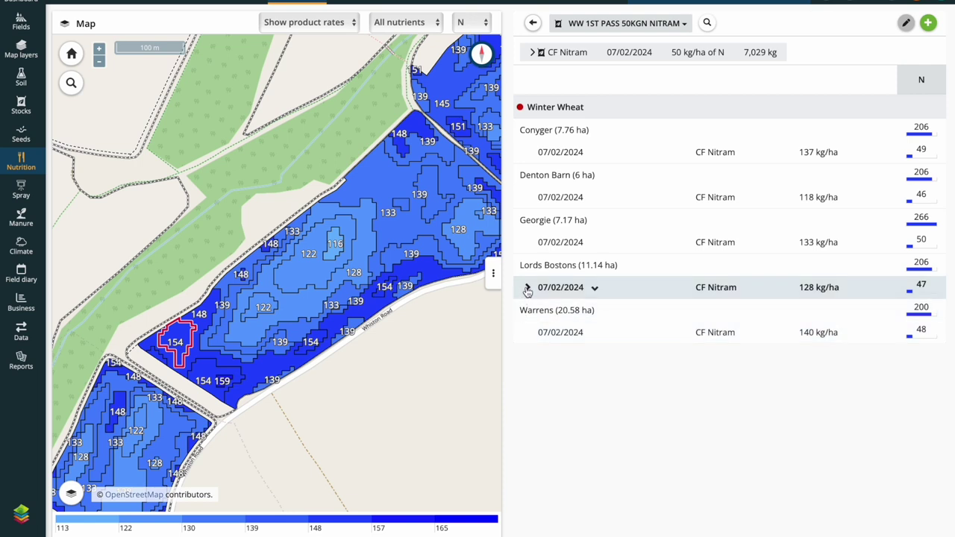
click(595, 289)
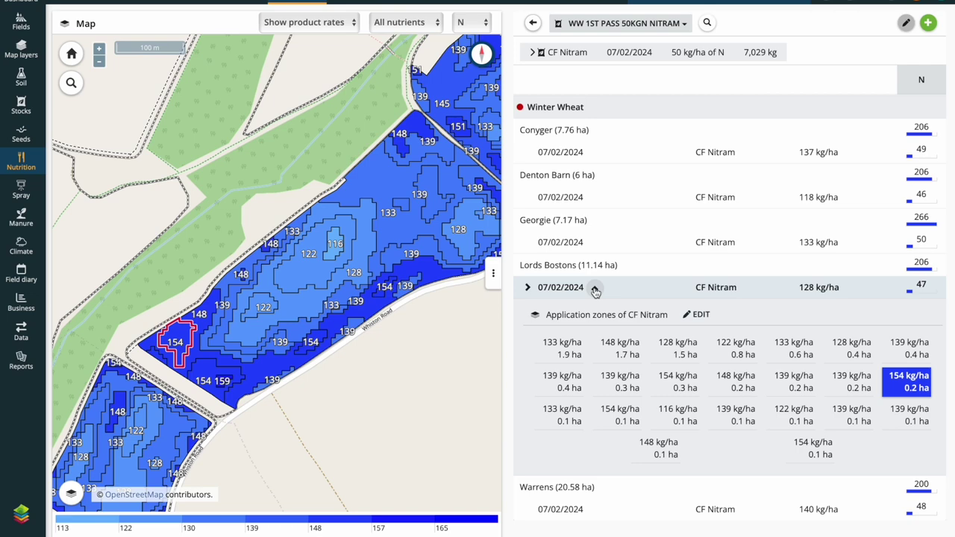
click(699, 316)
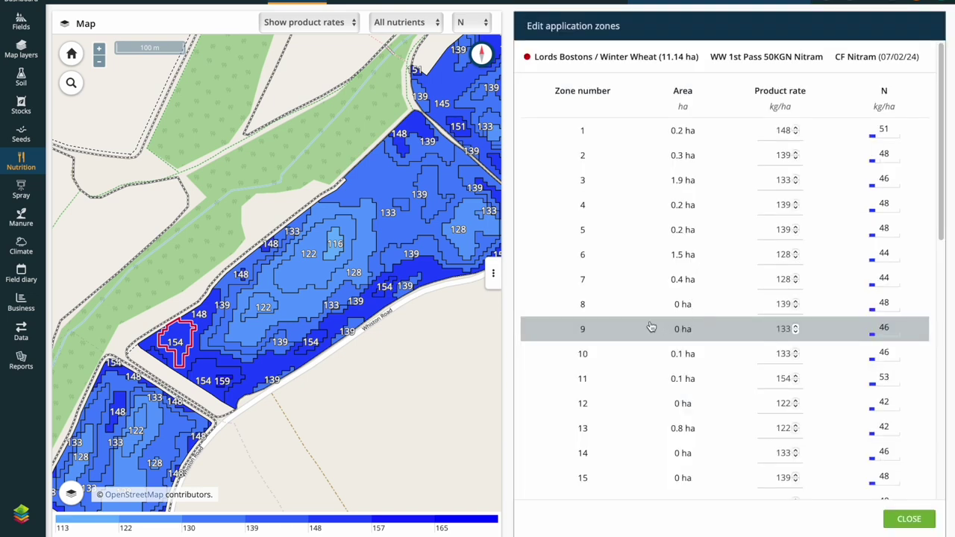
scroll(651, 326, down, 10)
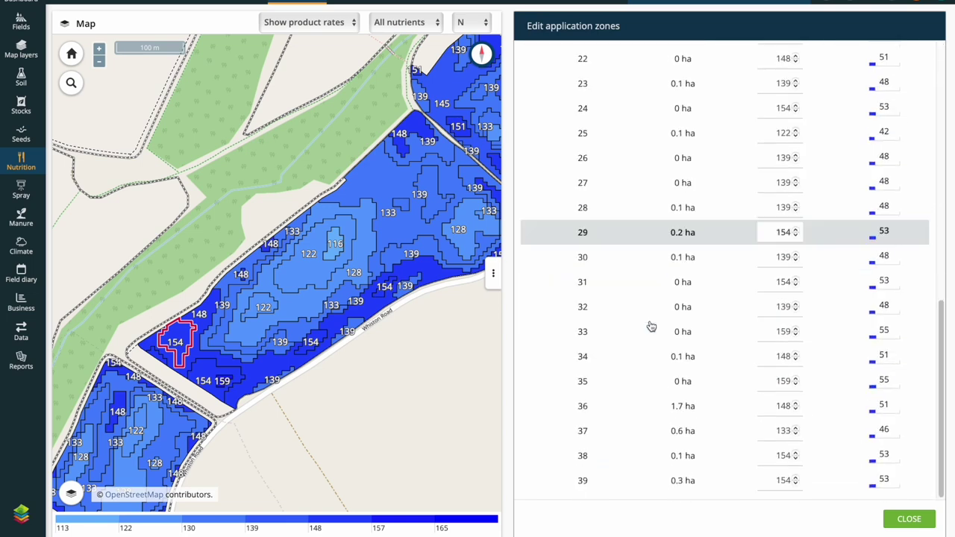
double_click(783, 232)
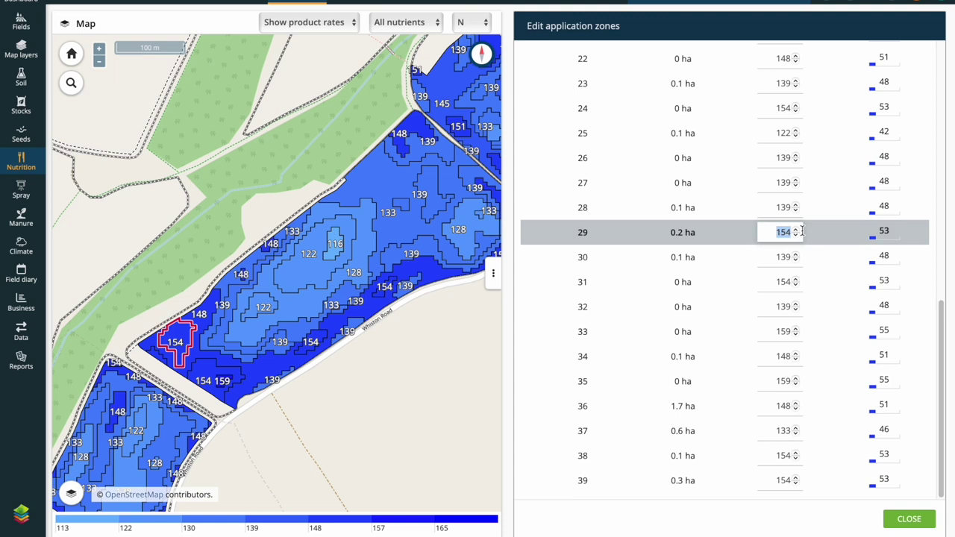
text(0)
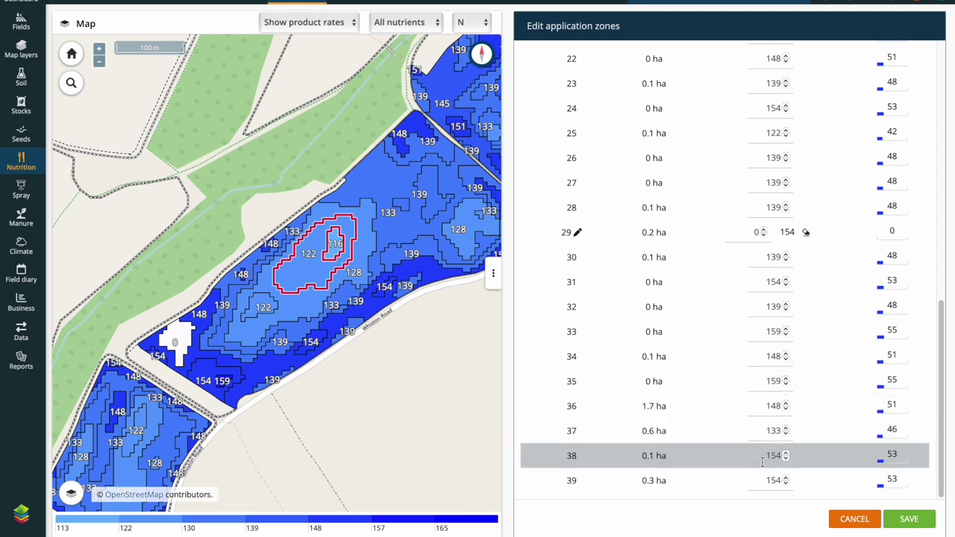
click(916, 524)
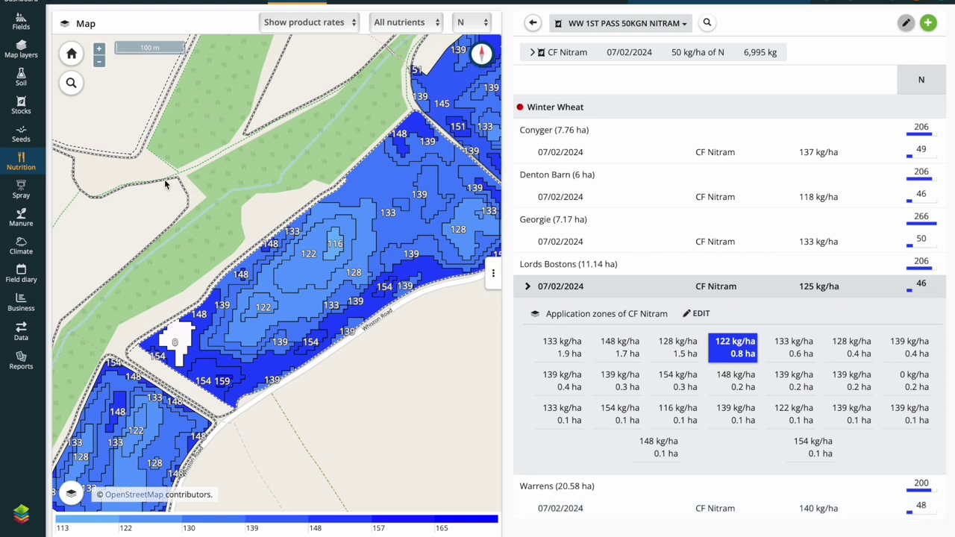
Step: Open the data export page
mouse_move(25, 340)
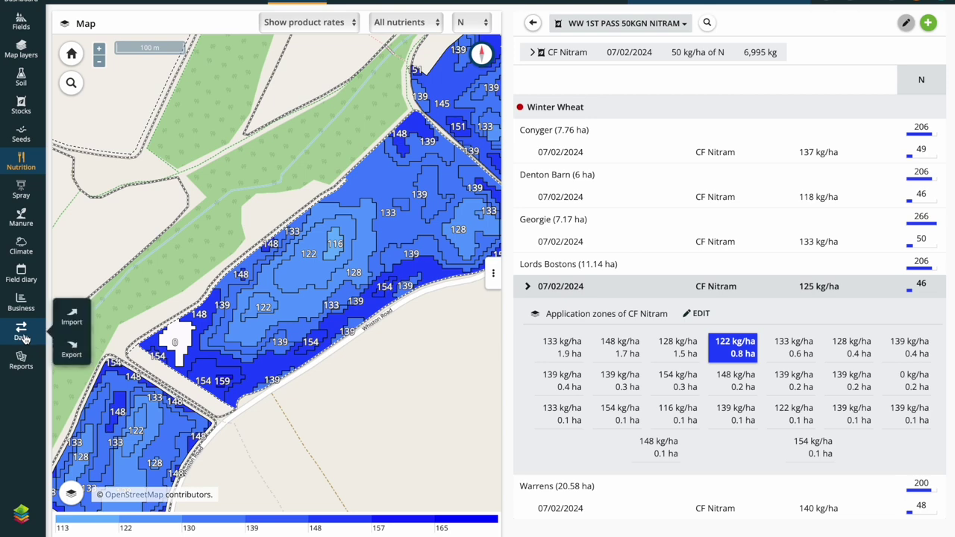
click(77, 357)
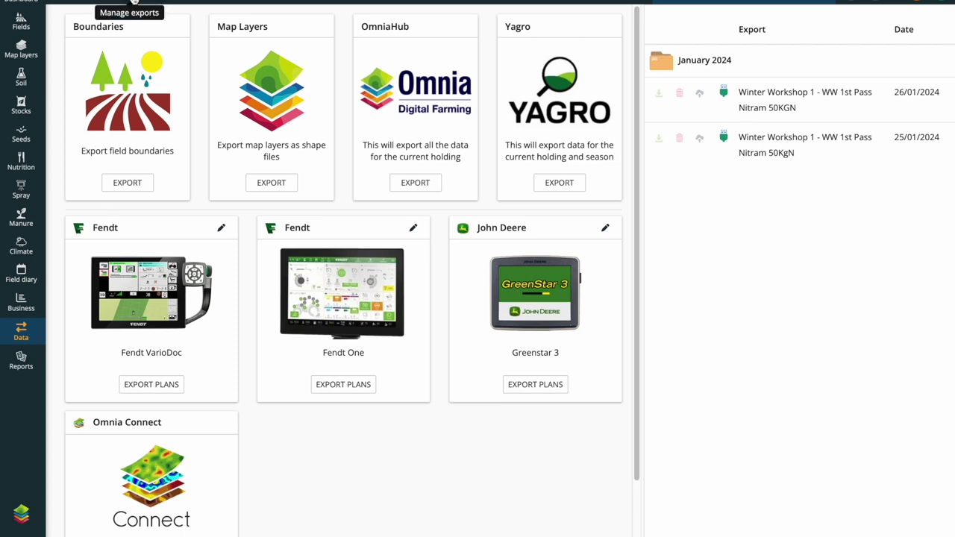
click(135, 2)
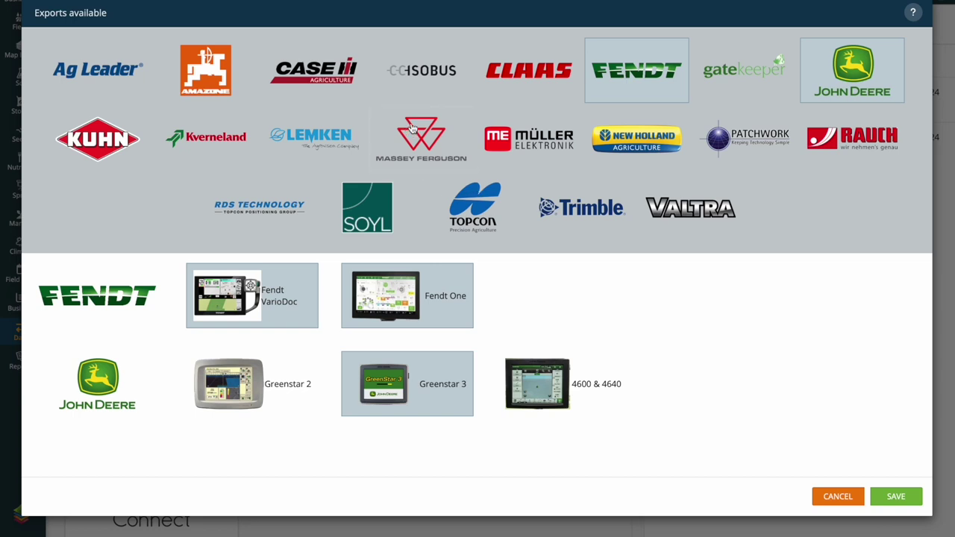
click(560, 79)
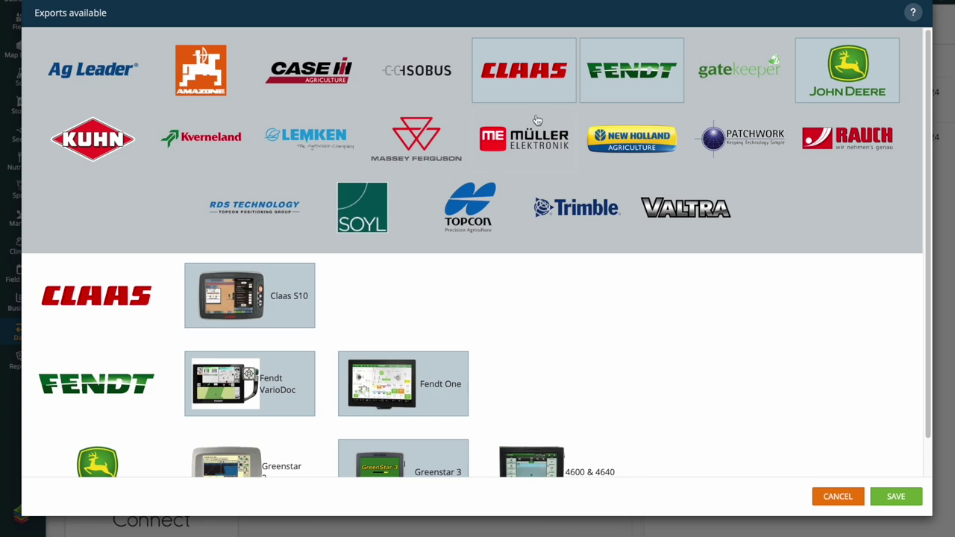
click(858, 501)
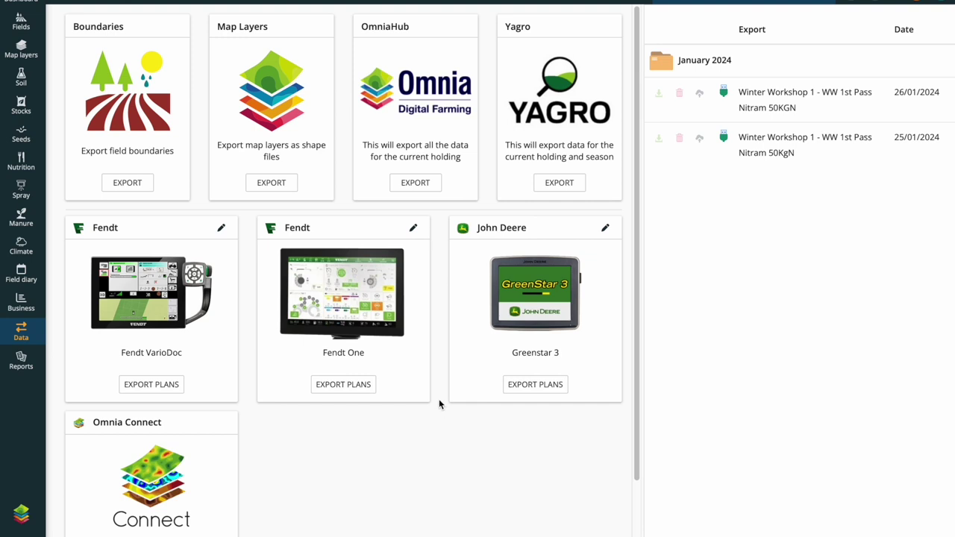
Step: Start a John Deere Greenstar 3 plan export and choose the nutrition plan "WW 1st Pass 50KGN Nitram"
click(527, 387)
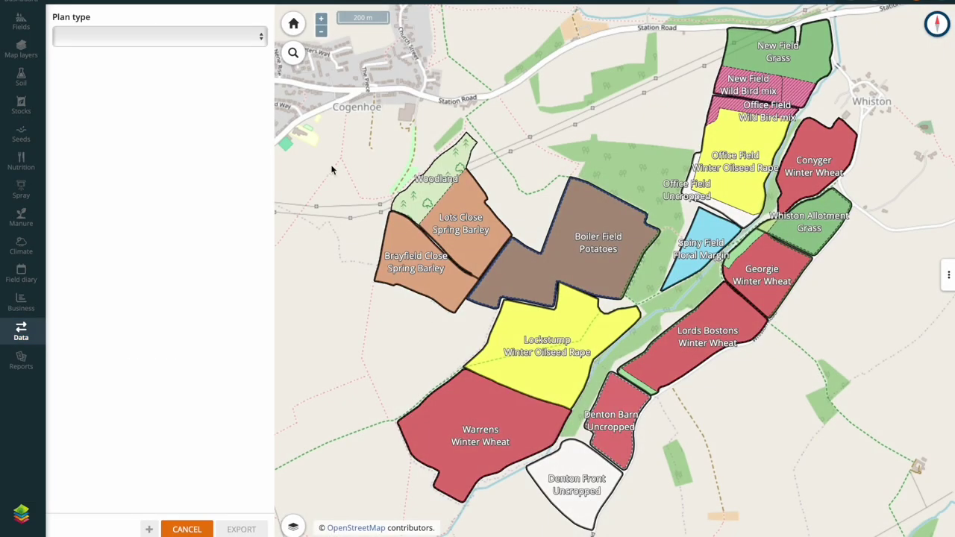
click(236, 38)
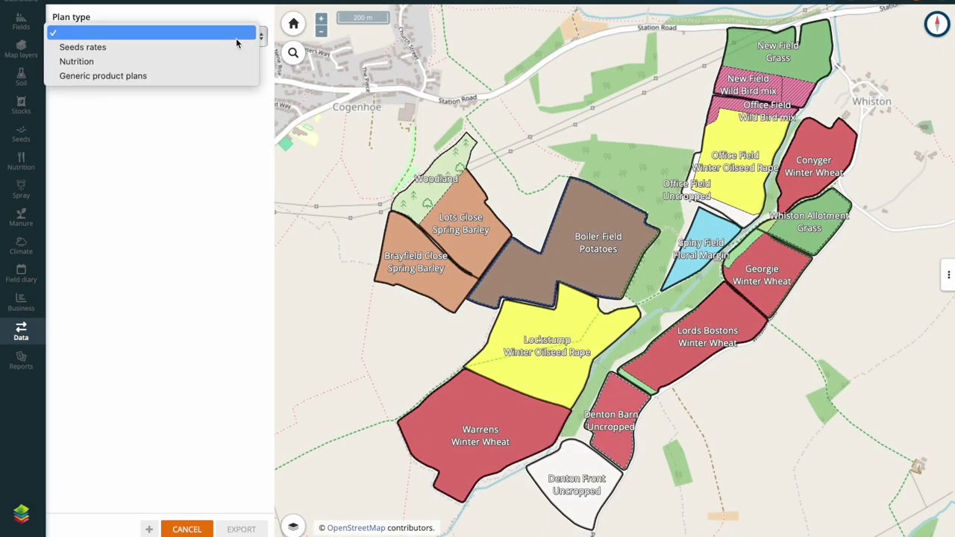
click(231, 68)
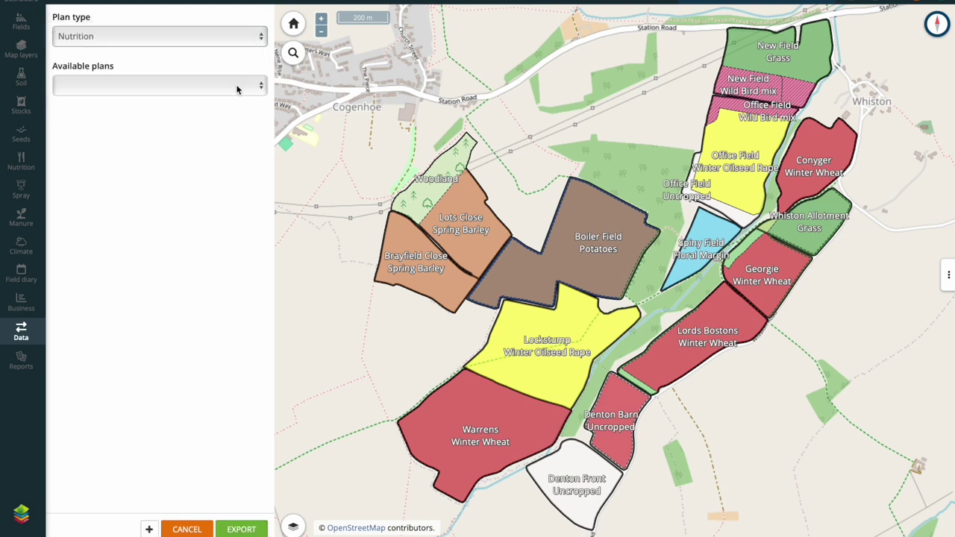
click(237, 86)
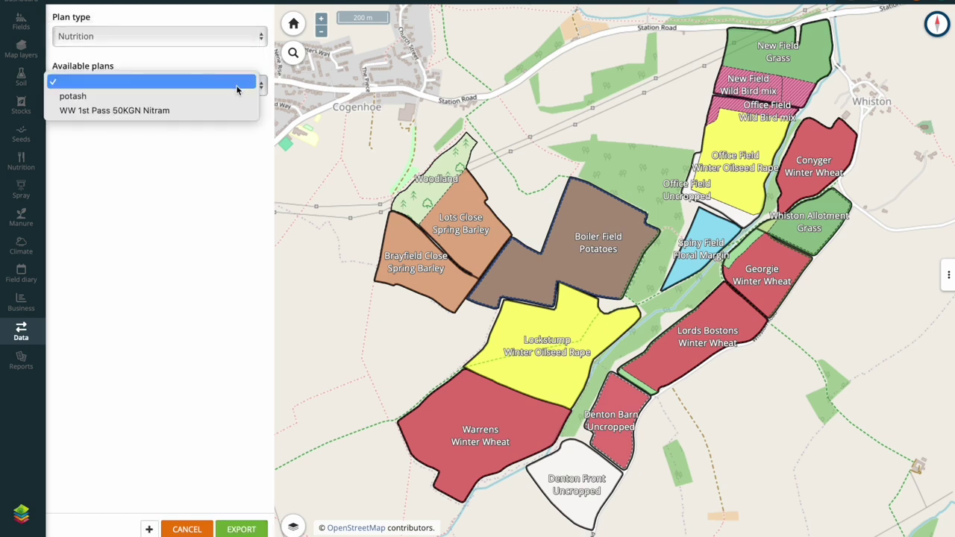
click(226, 113)
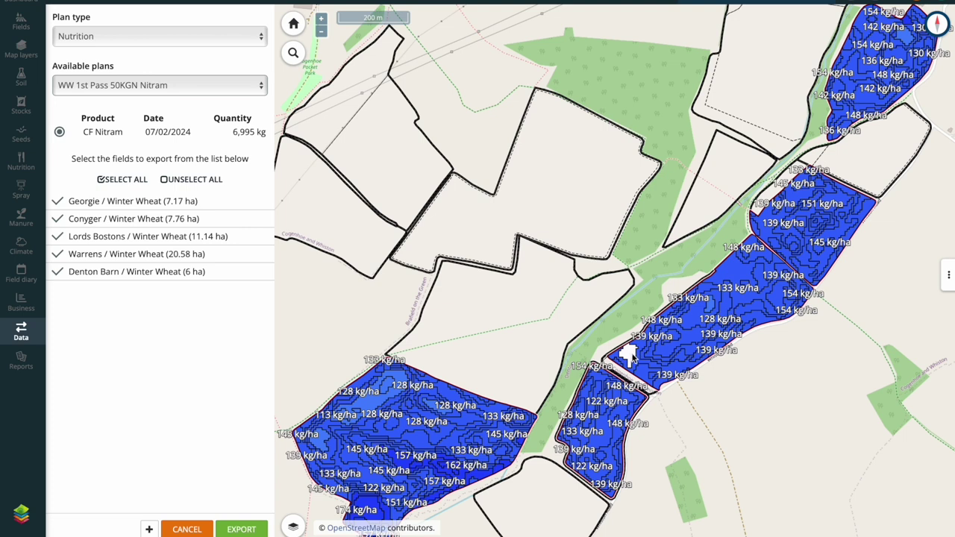
Step: Check the zero-rate zone in Lords Bostons, then export the plan for all five Winter Wheat fields and download the export file
mouse_move(636, 360)
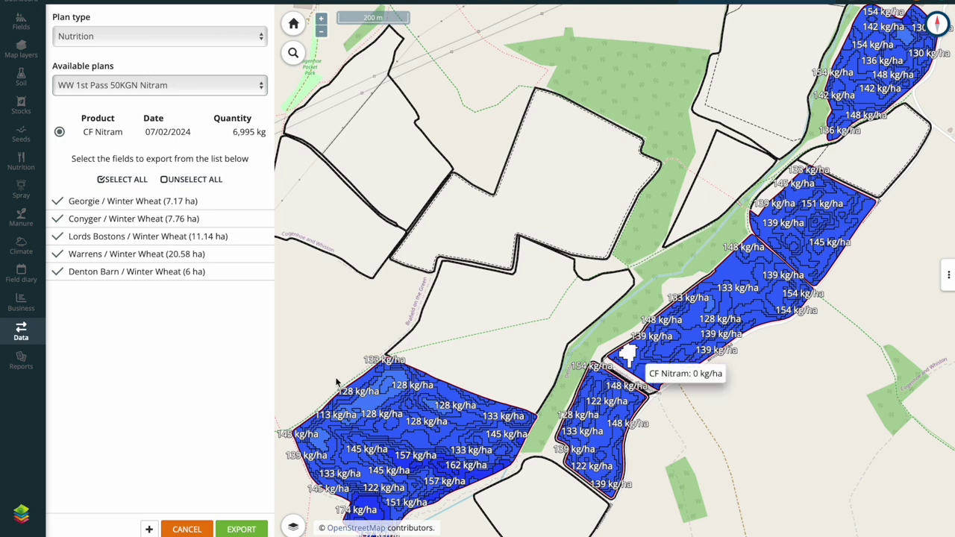
mouse_move(329, 437)
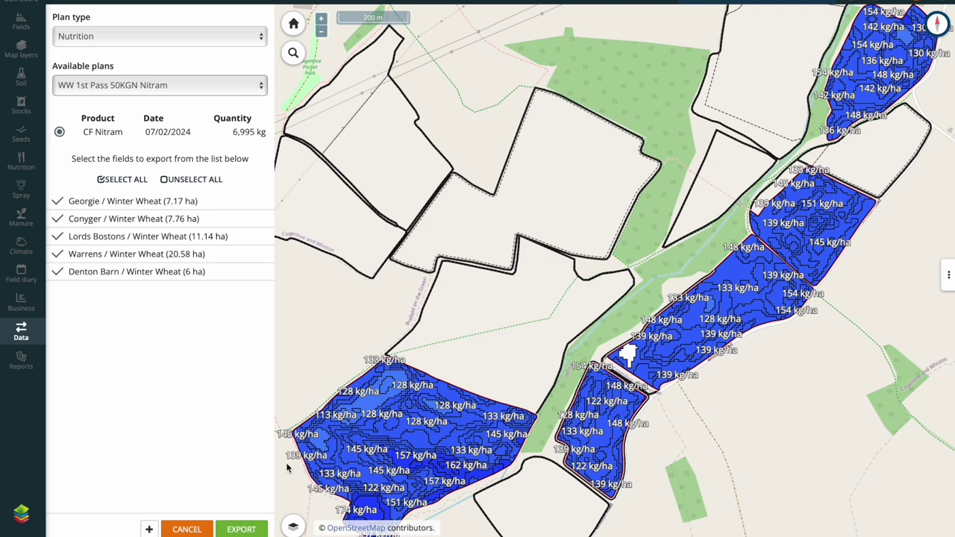
click(258, 531)
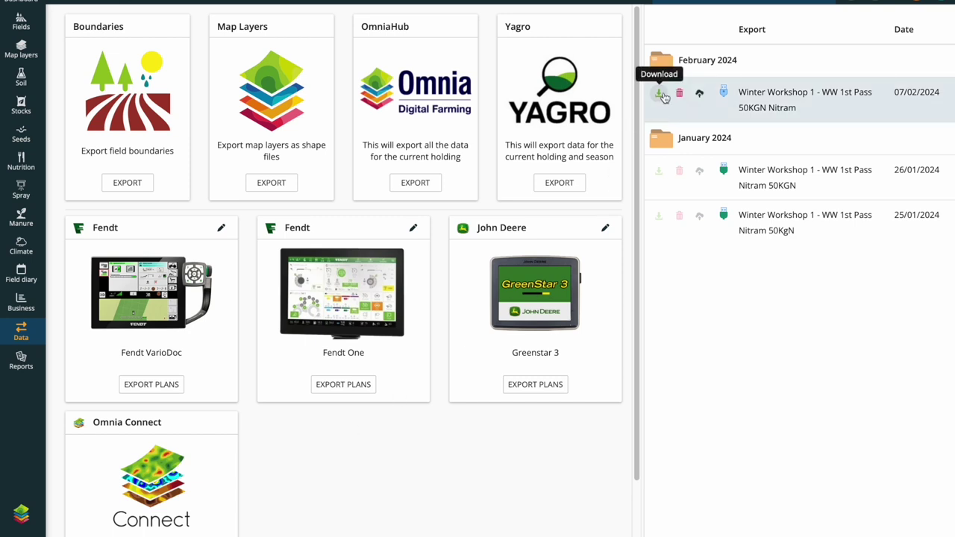
click(663, 96)
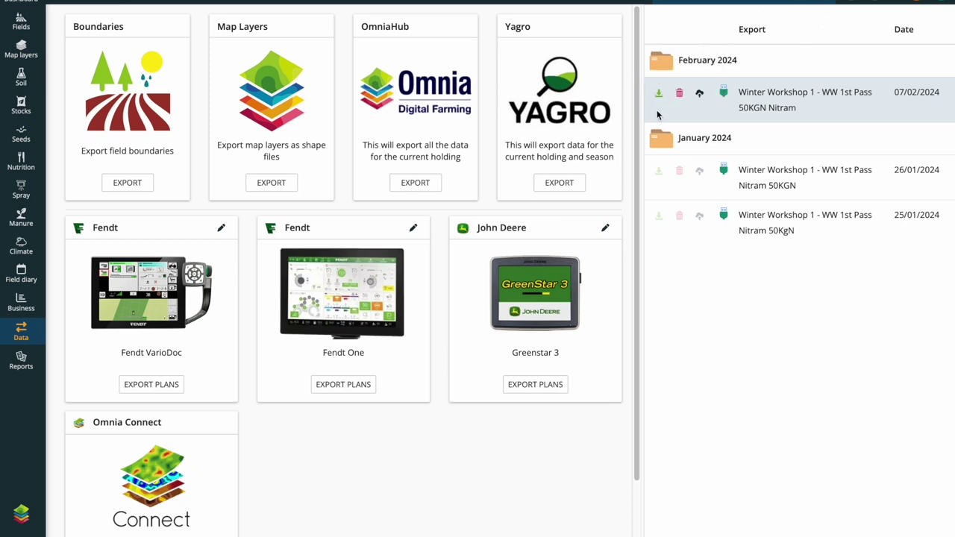